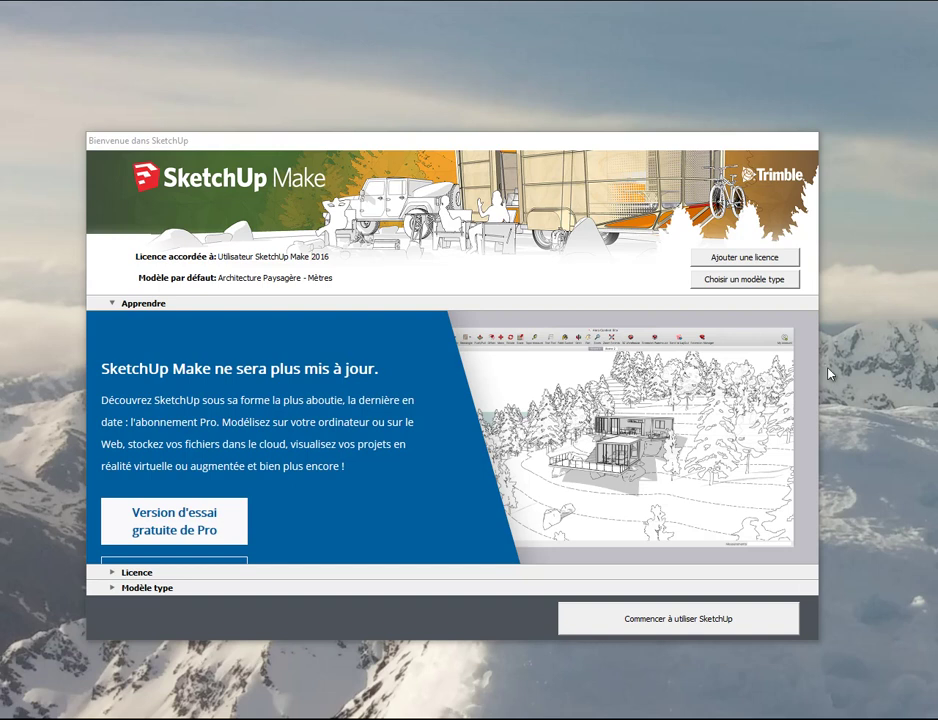
Step: Start a new model from the Architecture Paysagère - Mètres template
left_click(762, 280)
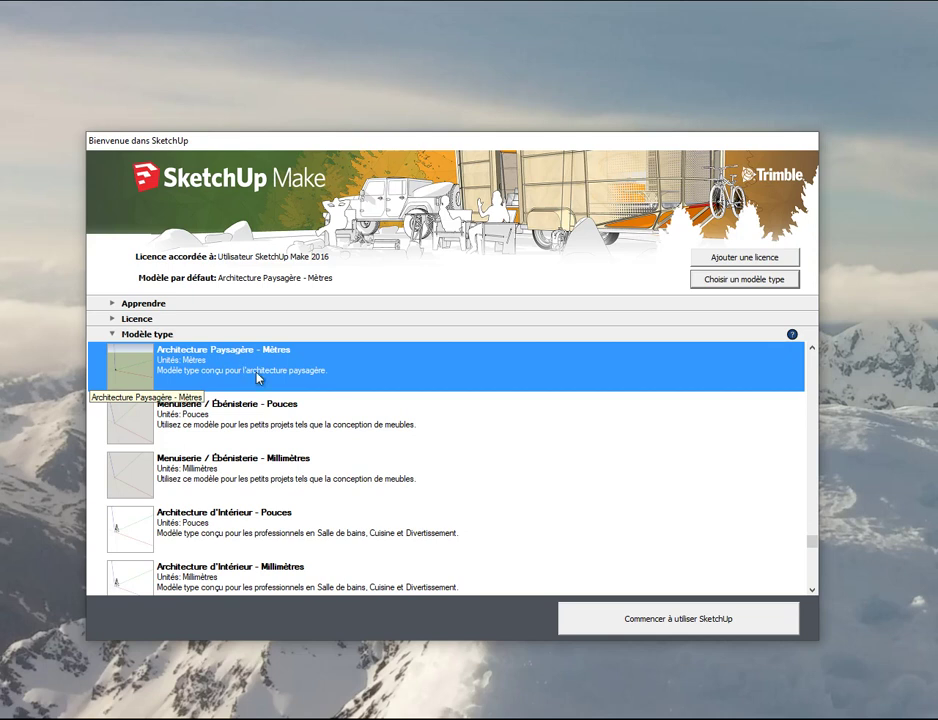
left_click(673, 627)
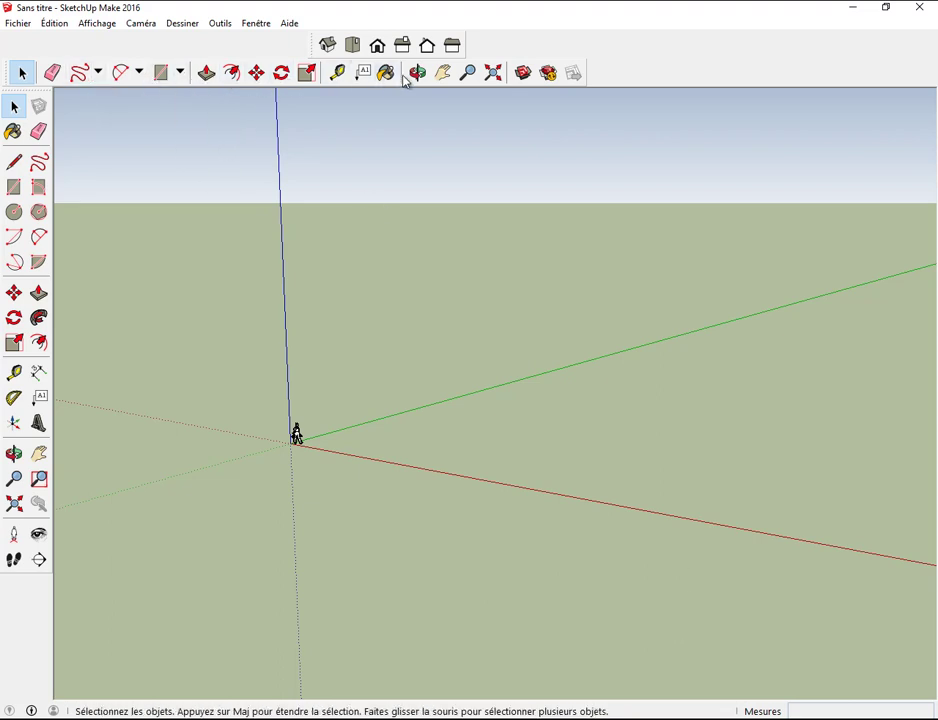
Step: Dock the Vues toolbar at the end of the top row and review the Barres d'outils list
mouse_move(320, 38)
left_mouse_down()
mouse_move(529, 37)
mouse_move(648, 70)
left_mouse_up()
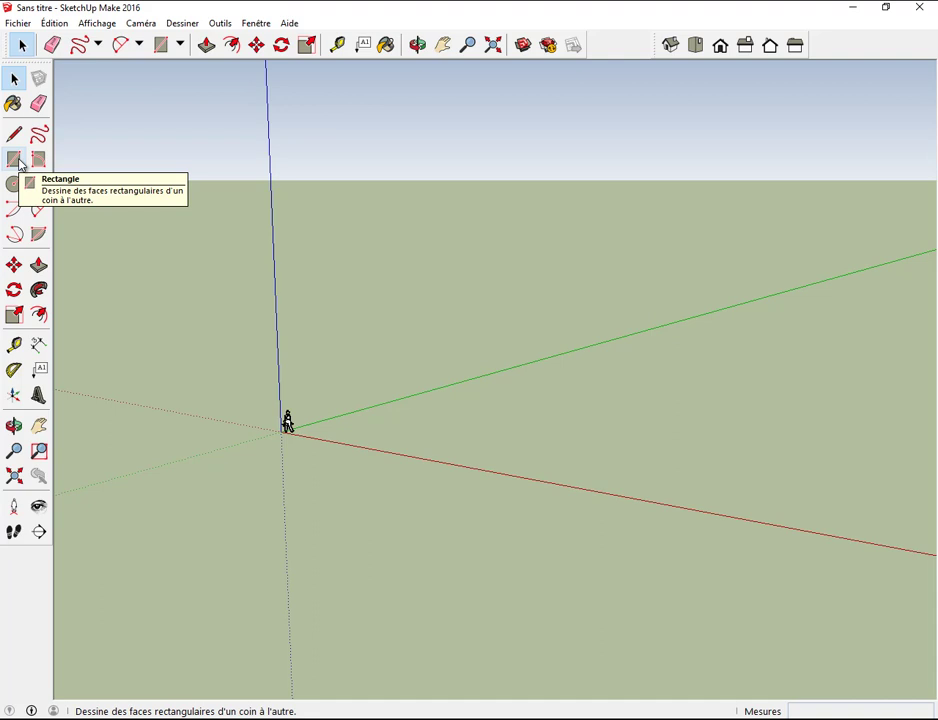
left_click(108, 28)
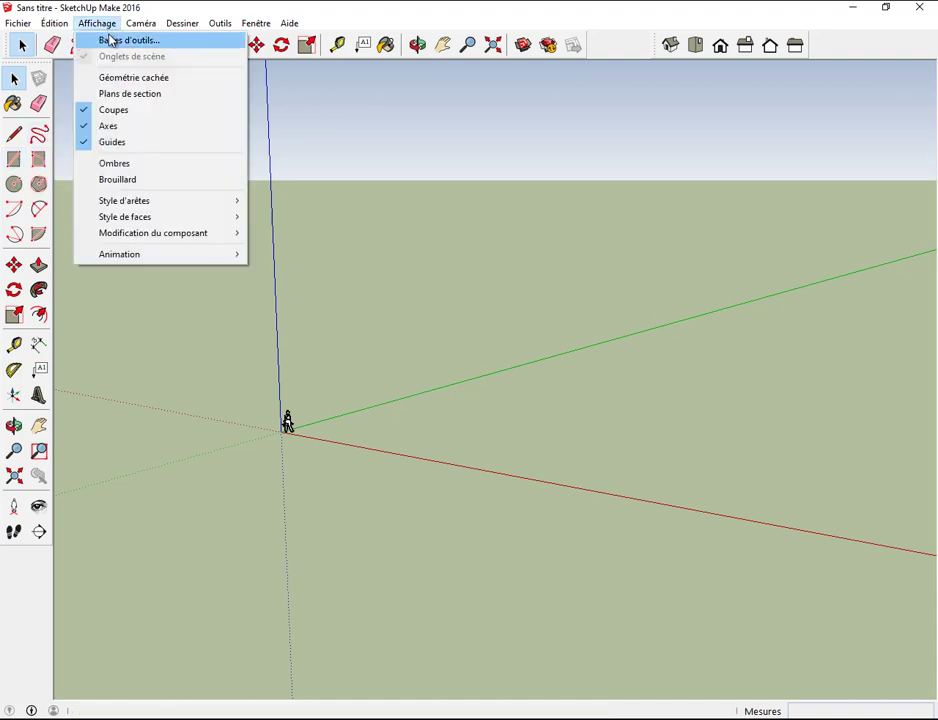
left_click(110, 40)
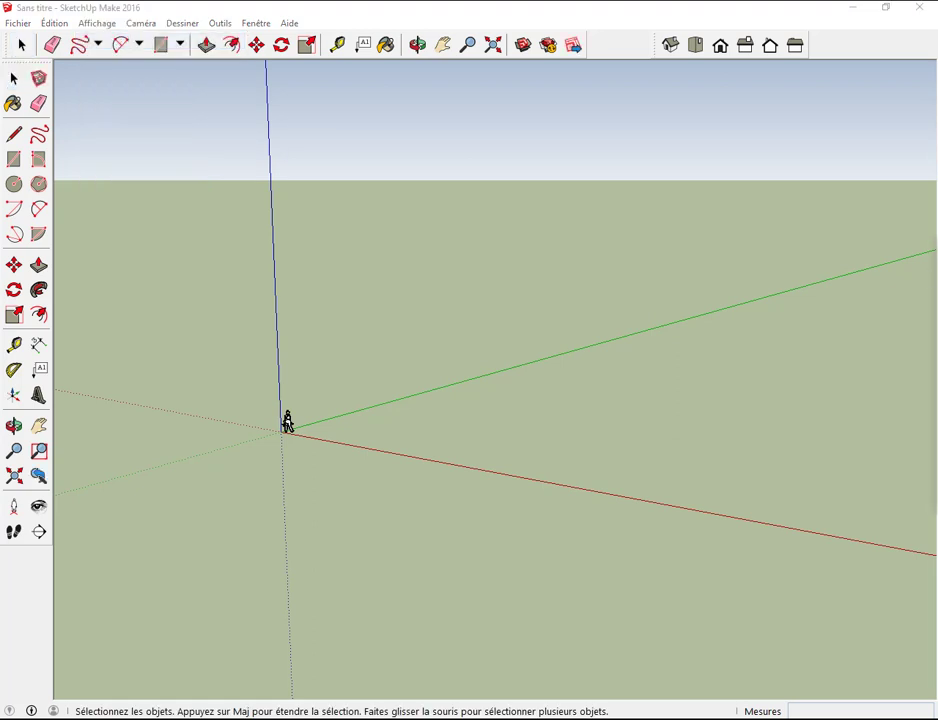
left_click_drag(716, 234, 622, 216)
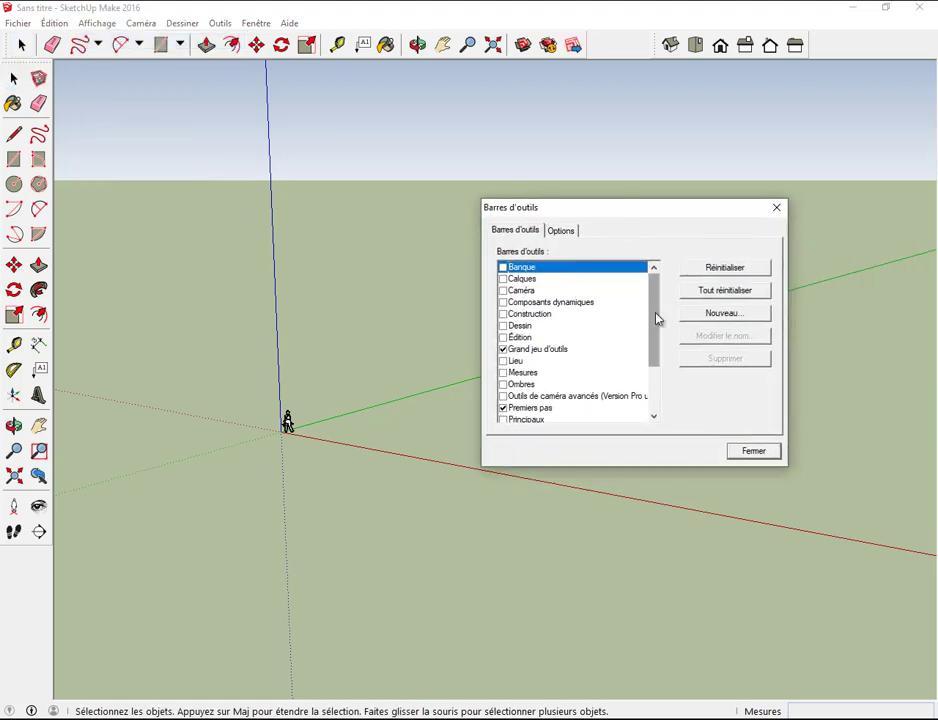
left_click_drag(657, 318, 662, 377)
left_click(754, 451)
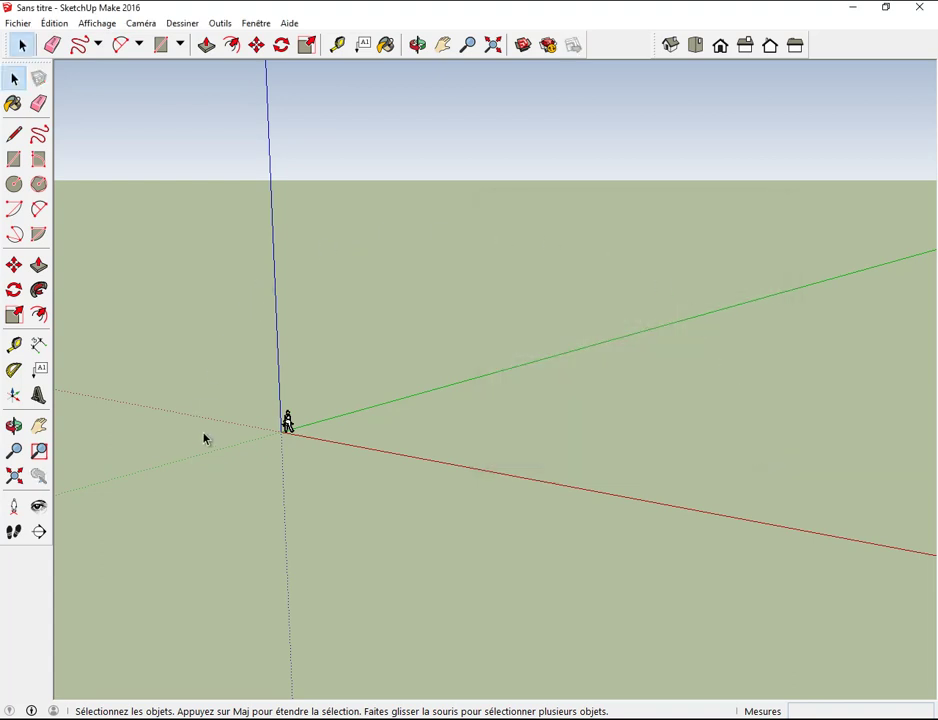
Step: Zoom in and pan to centre the origin, then select the person figure standing there
scroll(331, 424, "up", 1)
scroll(331, 424, "up", 2)
scroll(331, 427, "up", 1)
scroll(331, 427, "up", 1)
scroll(331, 427, "up", 1)
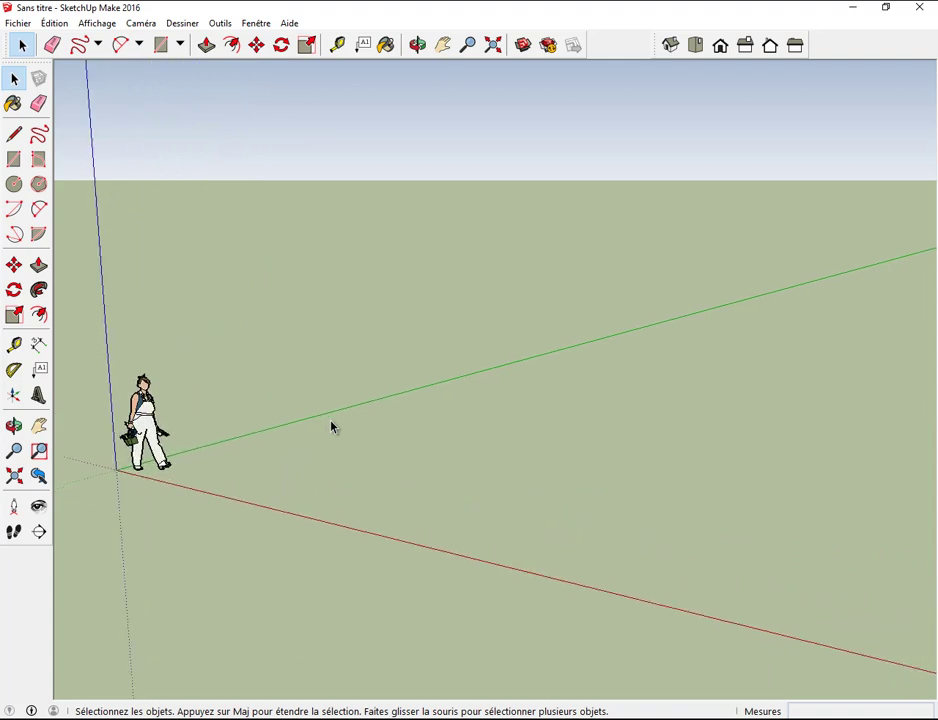
scroll(331, 427, "up", 1)
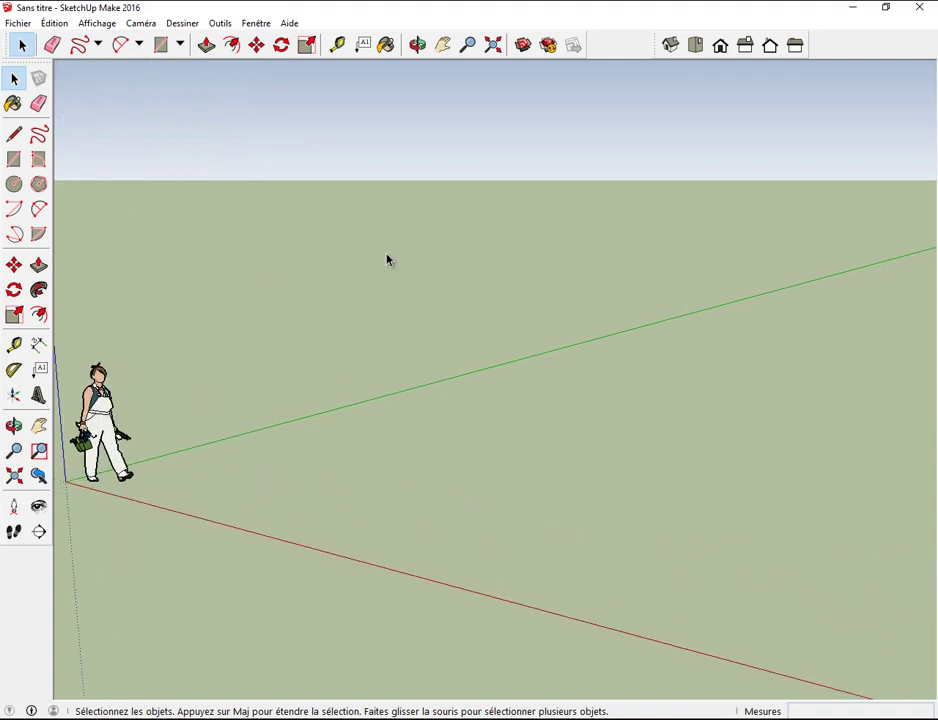
left_click(445, 52)
mouse_move(232, 327)
left_mouse_down()
mouse_move(312, 327)
mouse_move(577, 276)
left_mouse_up()
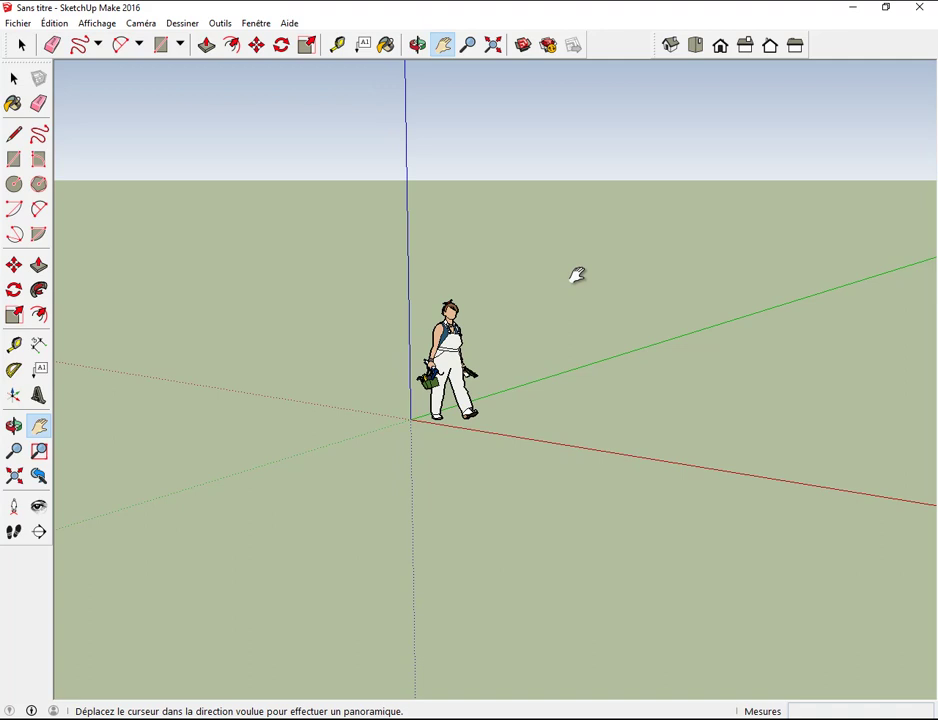
left_click(14, 78)
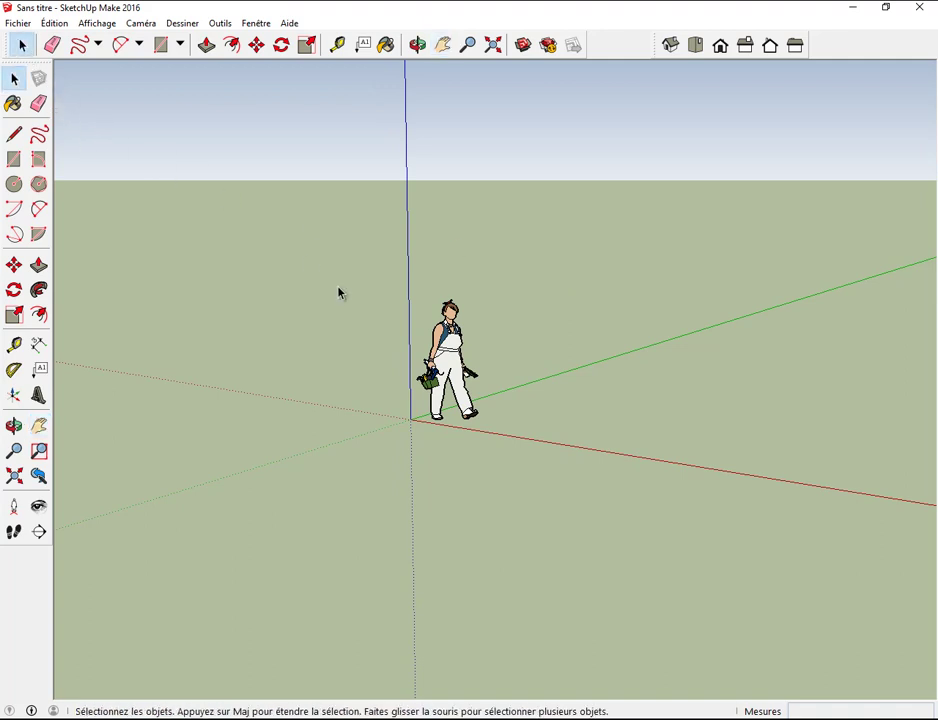
left_click(450, 365)
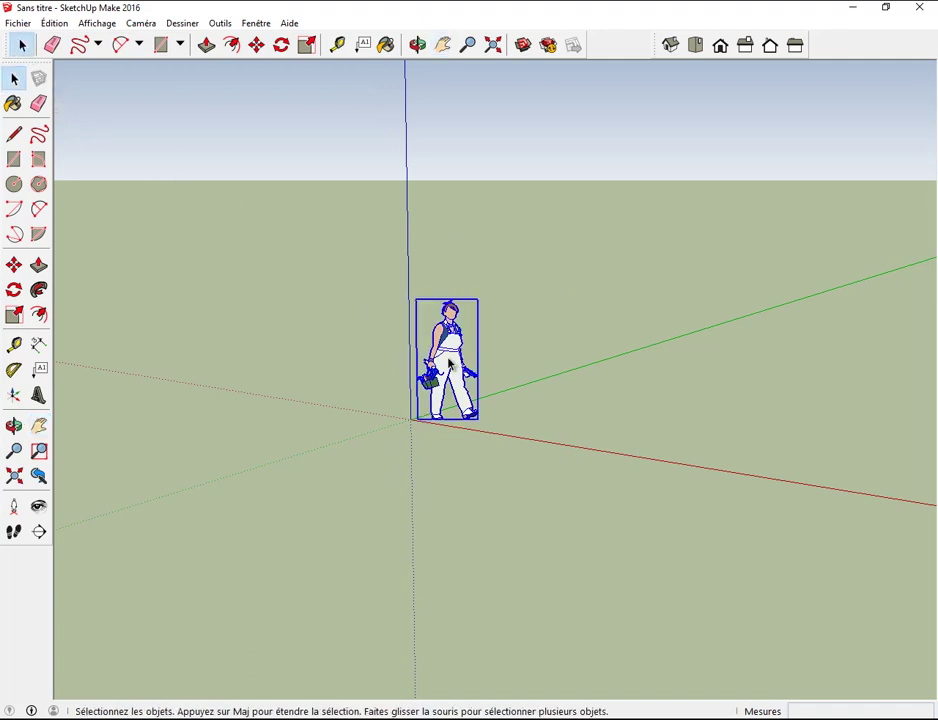
Step: Erase the selected person figure using Effacer from its context menu
right_click(450, 365)
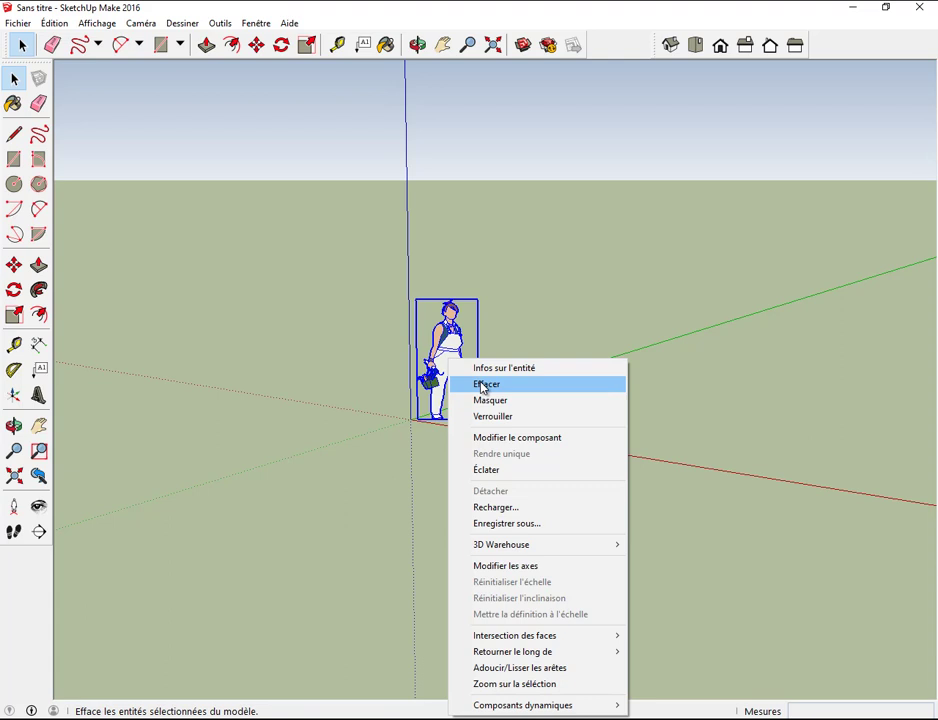
left_click(483, 385)
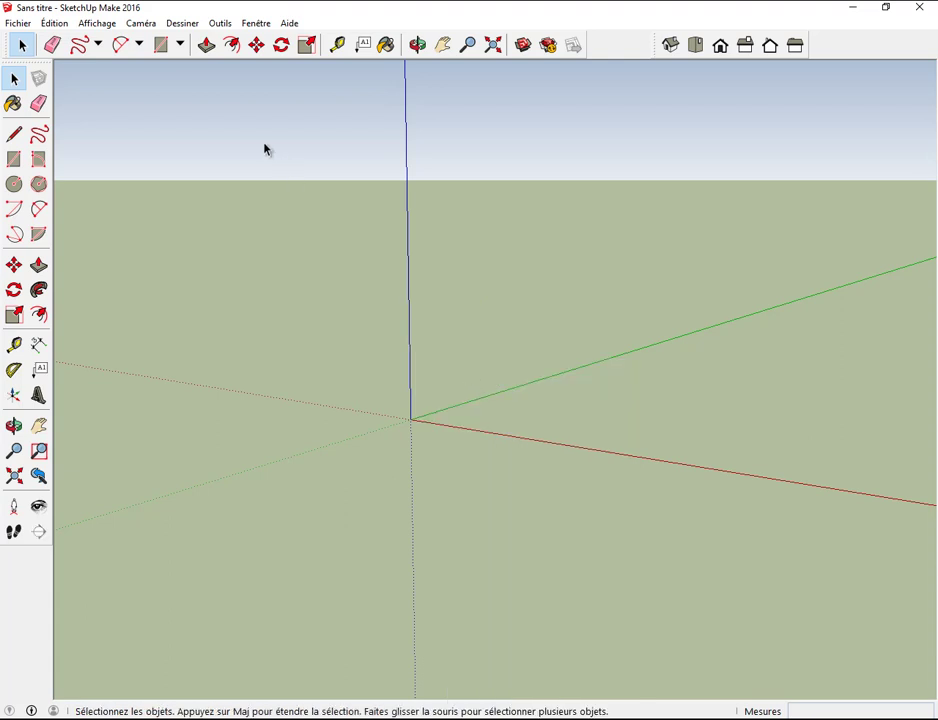
Step: Draw a 10 m × 10 m ground rectangle anchored at the origin, entering 10;10
left_click(181, 50)
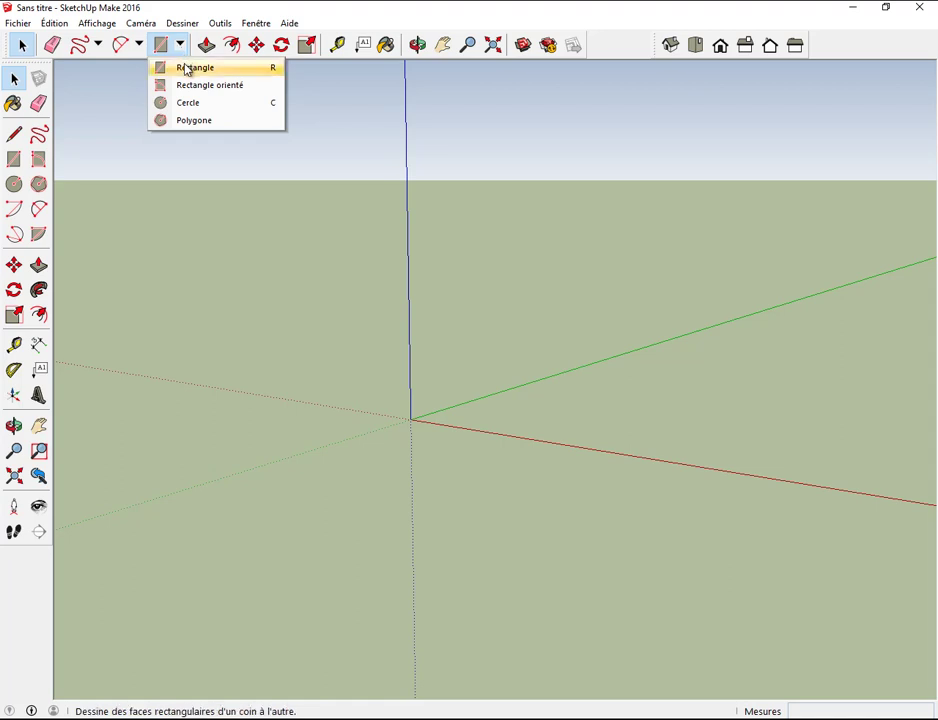
left_click(190, 67)
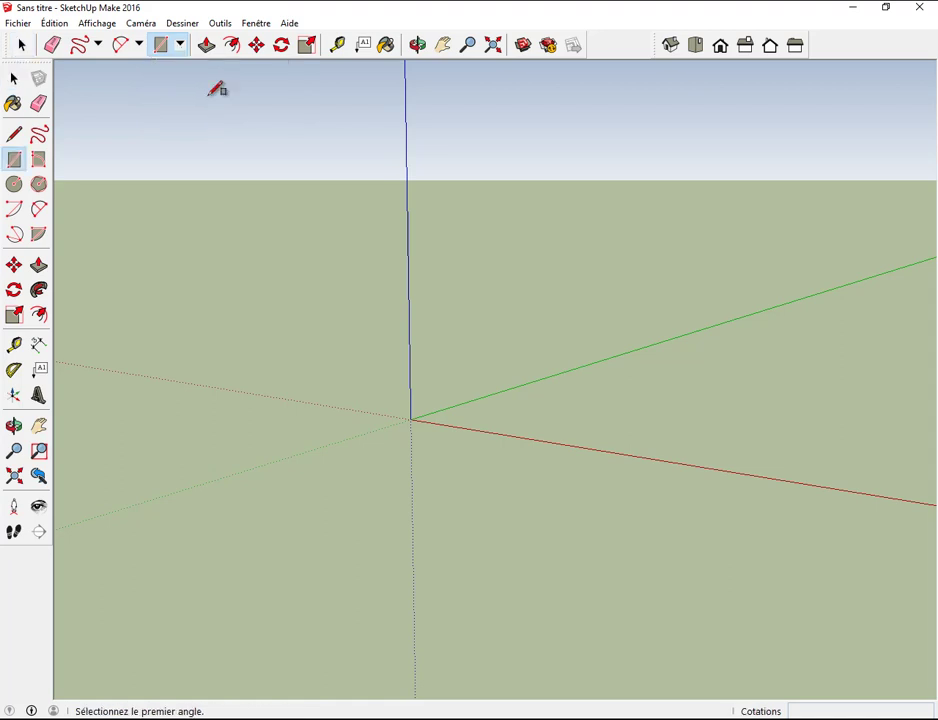
left_click(411, 418)
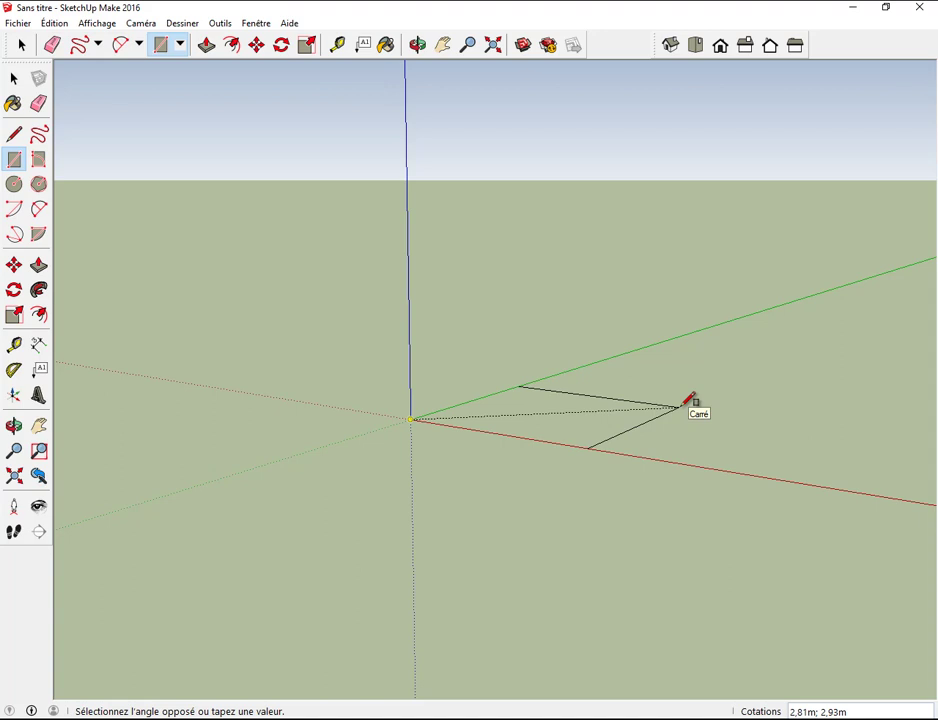
left_click(800, 429)
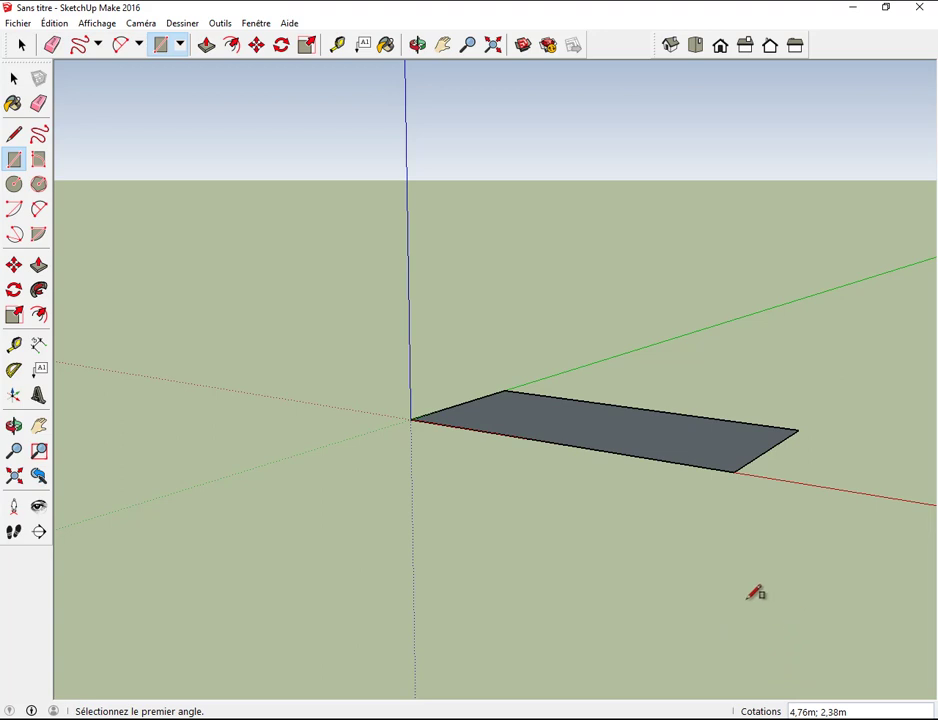
type("10;10")
key("Return")
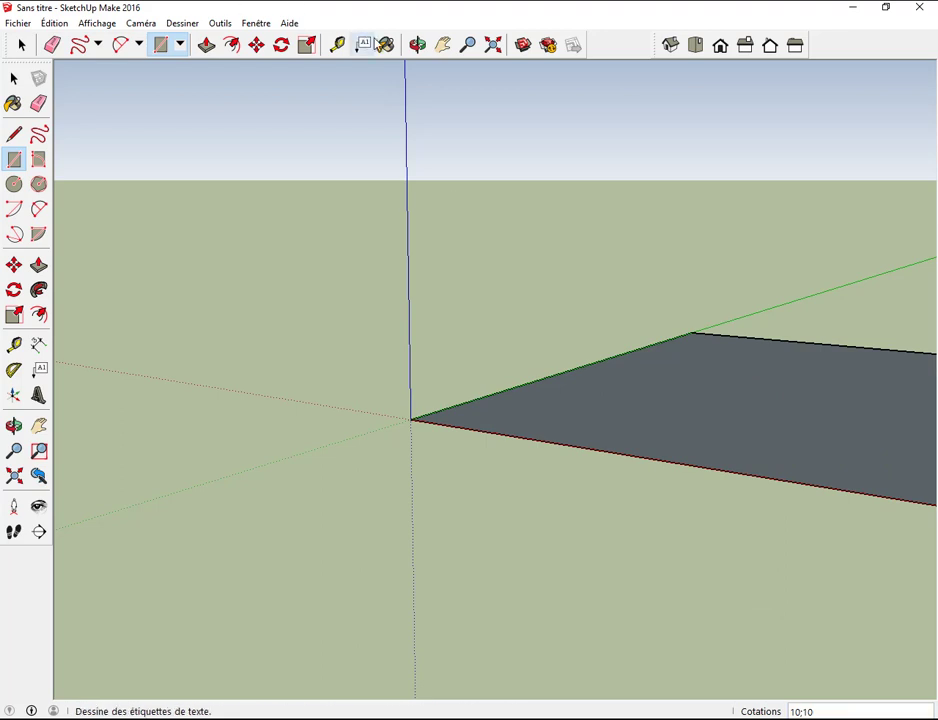
left_click(441, 45)
mouse_move(628, 188)
left_mouse_down()
mouse_move(518, 197)
mouse_move(375, 179)
mouse_move(389, 180)
left_mouse_up()
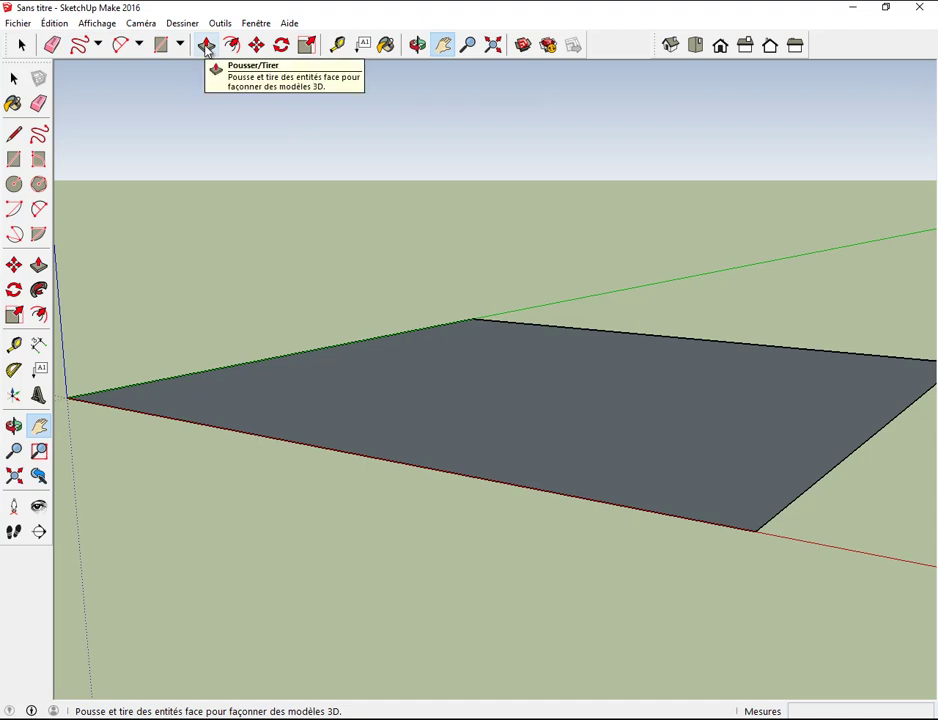
Step: Push/Pull the square face upward to a height of exactly 4 m
left_click(206, 45)
left_click(496, 391)
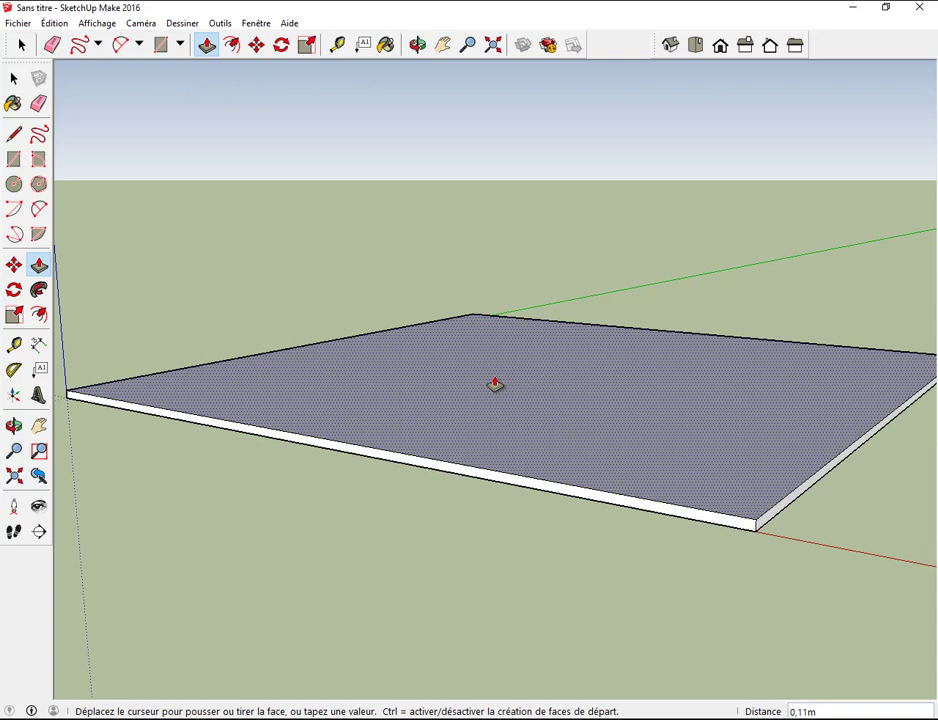
left_click(483, 318)
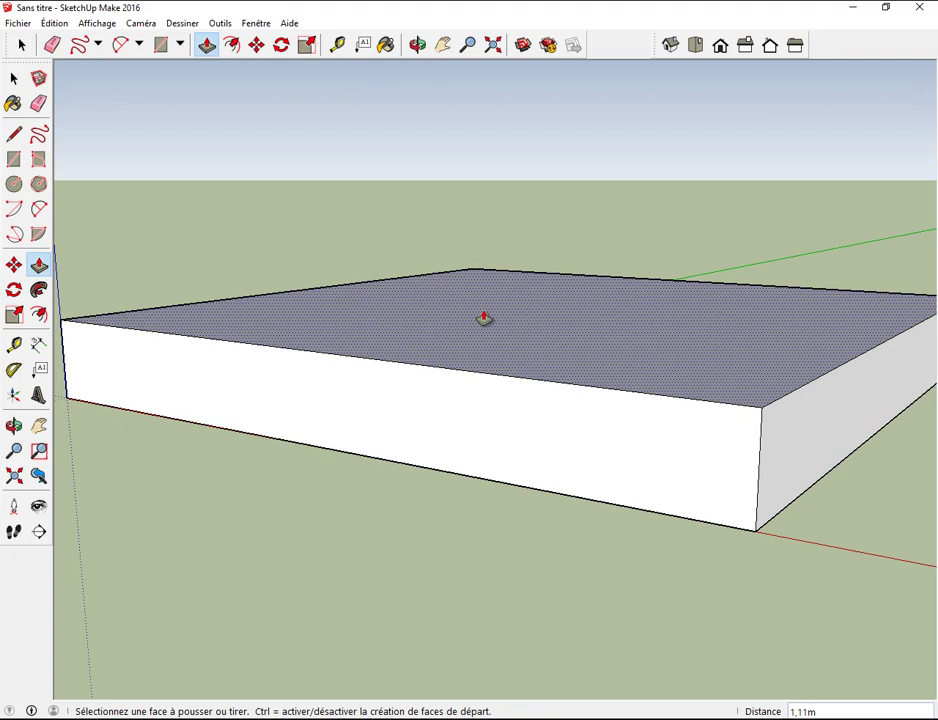
type("4")
key("Return")
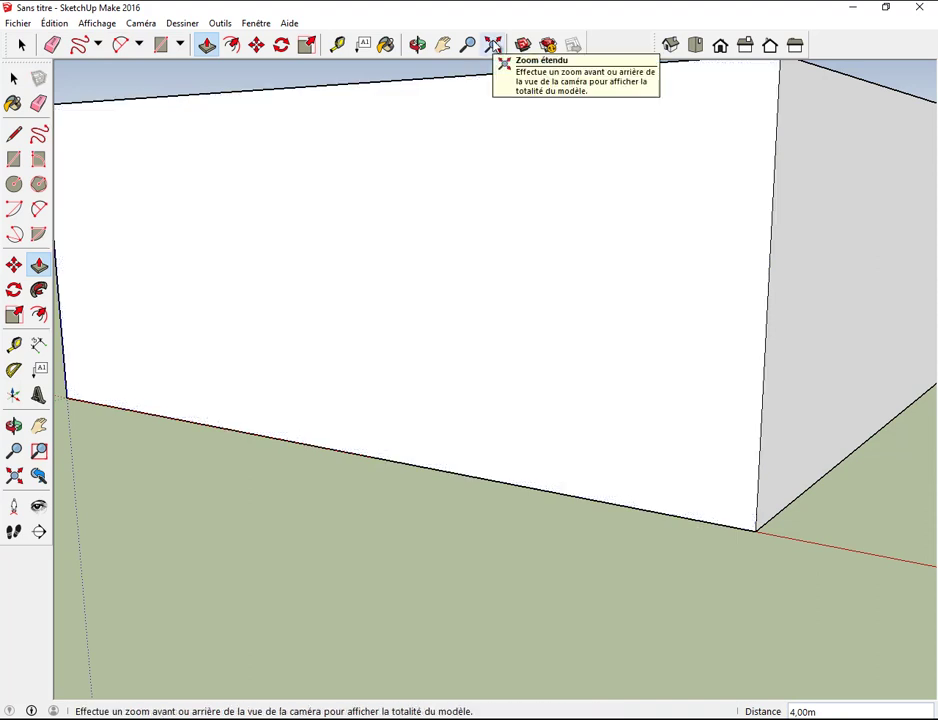
Step: Zoom to extents and orbit to a three-quarter view showing the box's top and two sides
left_click(494, 46)
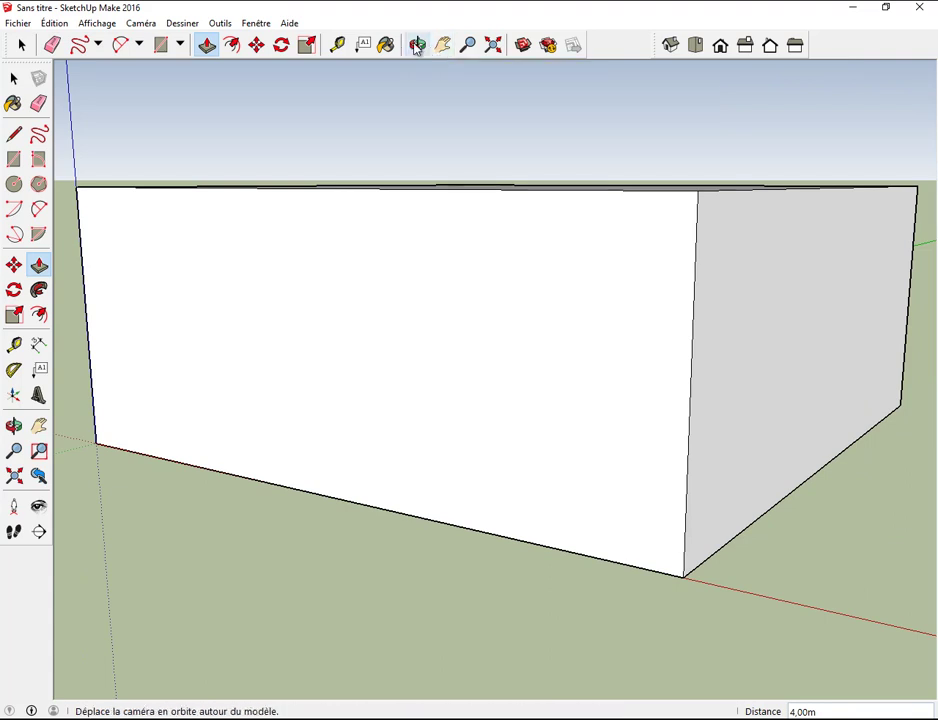
left_click(418, 45)
mouse_move(438, 82)
left_mouse_down()
mouse_move(463, 124)
mouse_move(429, 237)
mouse_move(500, 260)
left_mouse_up()
scroll(502, 260, "up", 2)
scroll(502, 260, "down", 1)
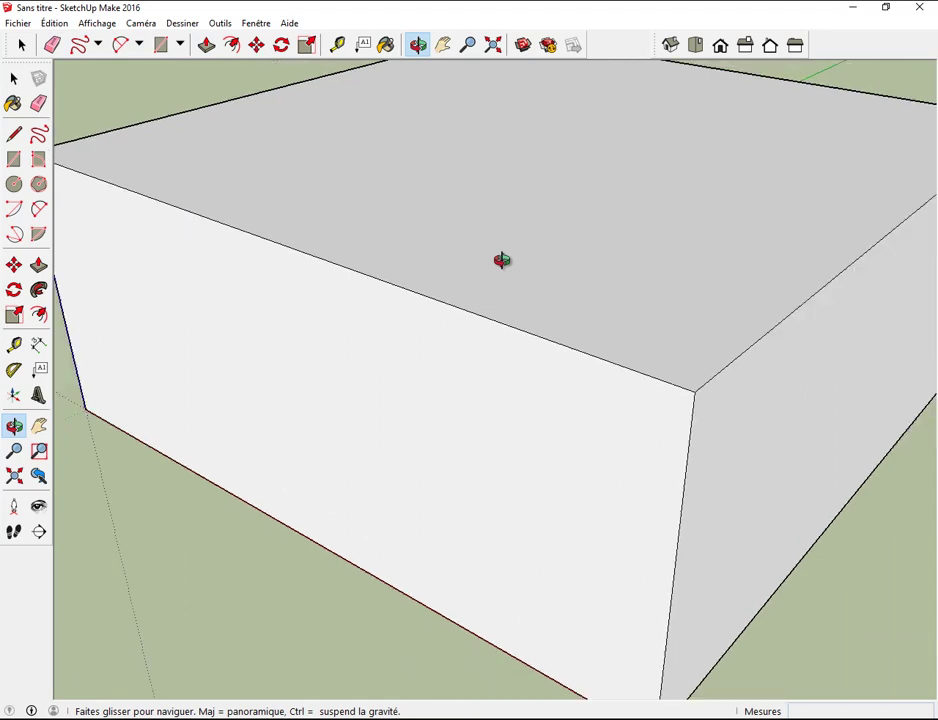
scroll(502, 260, "down", 3)
scroll(502, 260, "down", 2)
scroll(502, 260, "down", 1)
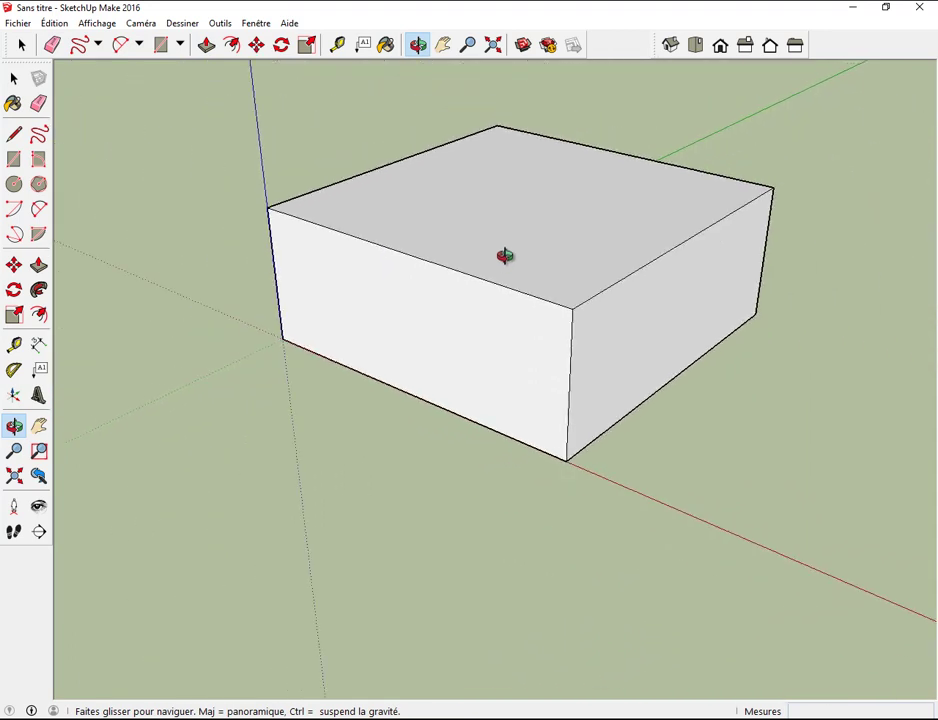
mouse_move(567, 230)
left_mouse_down()
mouse_move(557, 283)
mouse_move(499, 283)
mouse_move(454, 180)
mouse_move(333, 157)
mouse_move(335, 299)
mouse_move(360, 333)
mouse_move(484, 366)
mouse_move(538, 368)
mouse_move(593, 348)
mouse_move(624, 292)
left_mouse_up()
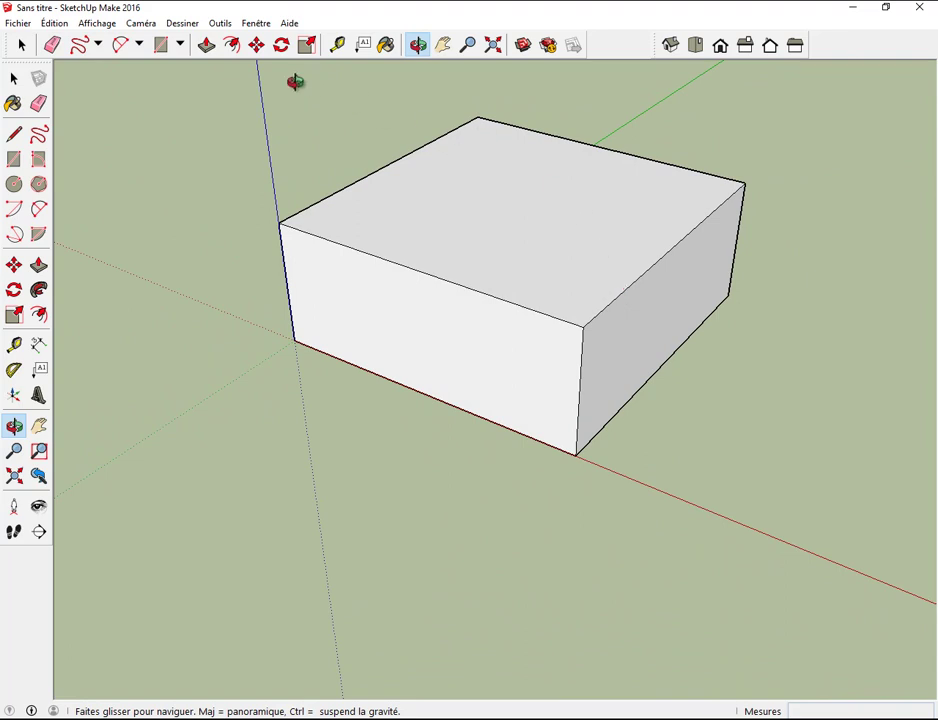
Step: Draw a roughly 3.82 m × 2.04 m rectangle on the front face from its top edge
left_click(182, 46)
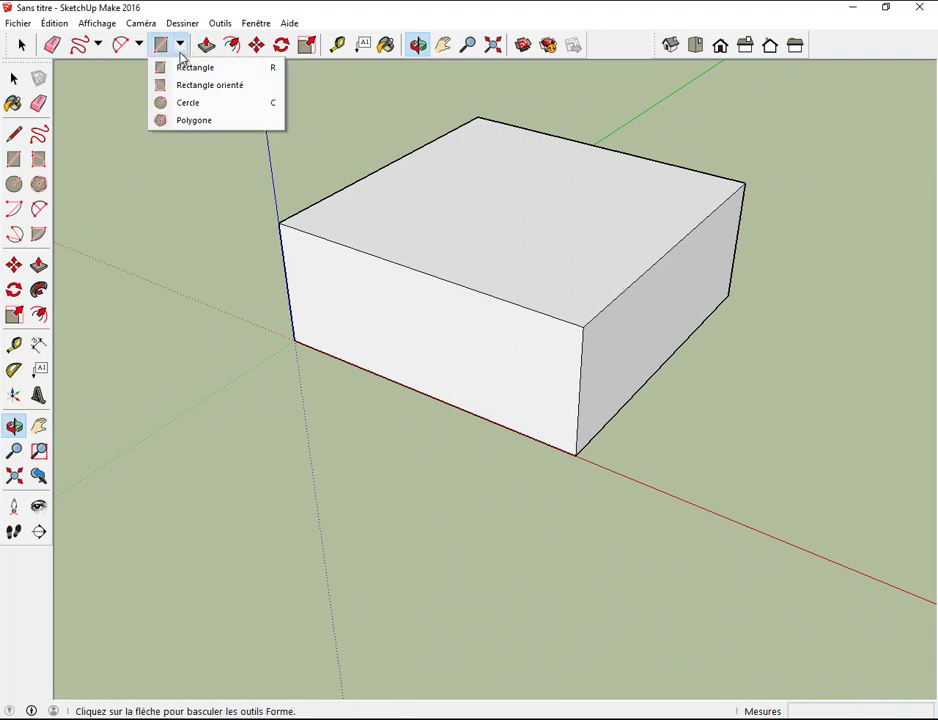
left_click(185, 68)
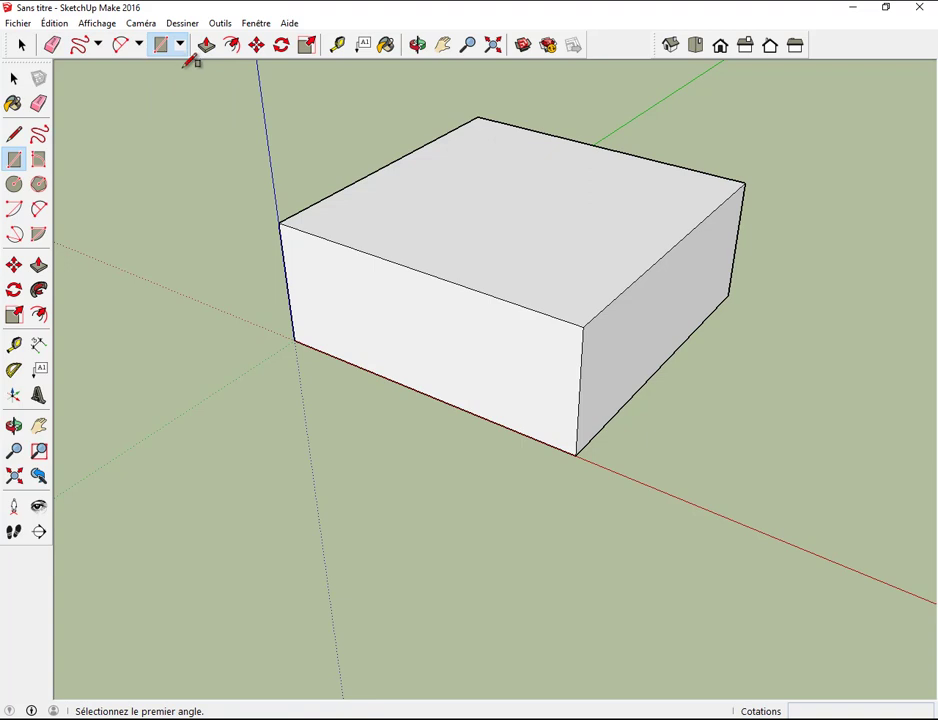
left_click(357, 250)
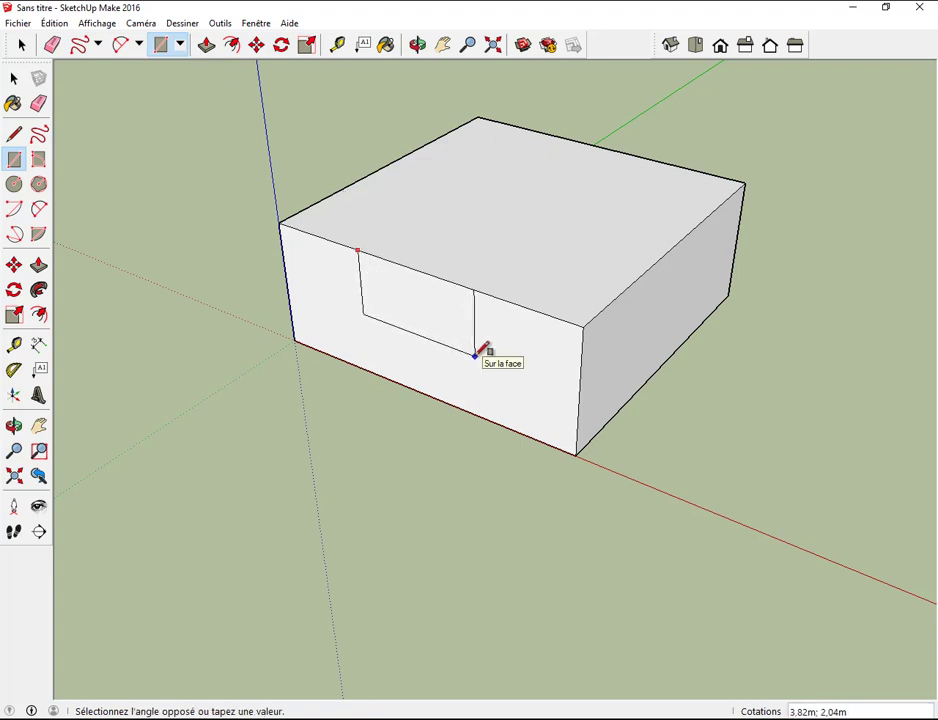
left_click(475, 354)
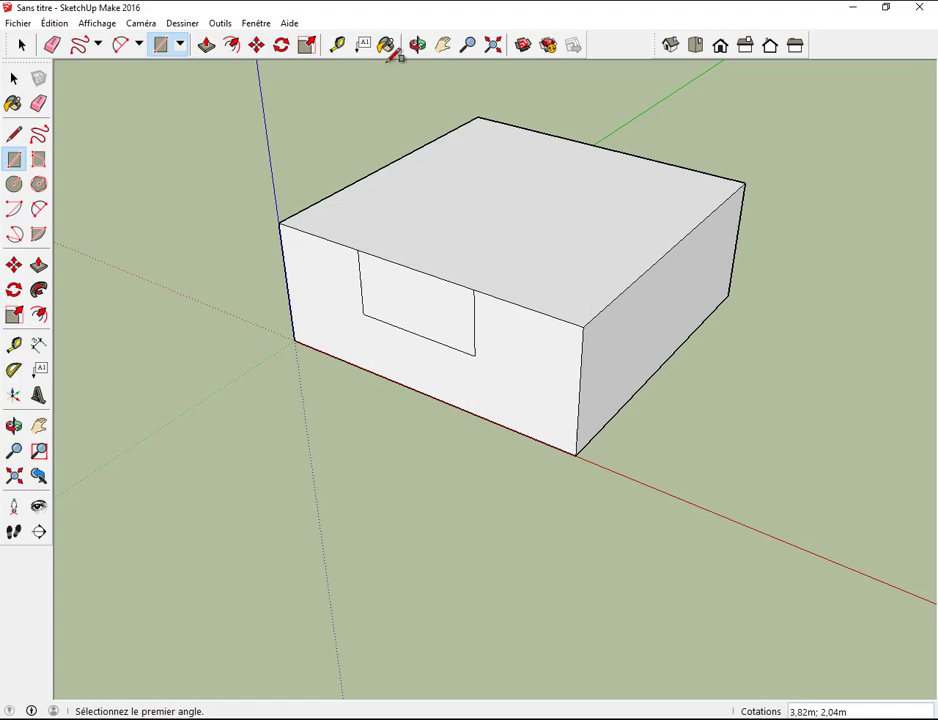
Step: Push the front-face rectangle about 4.39 m into the box to form the notch
left_click(207, 47)
left_click(384, 281)
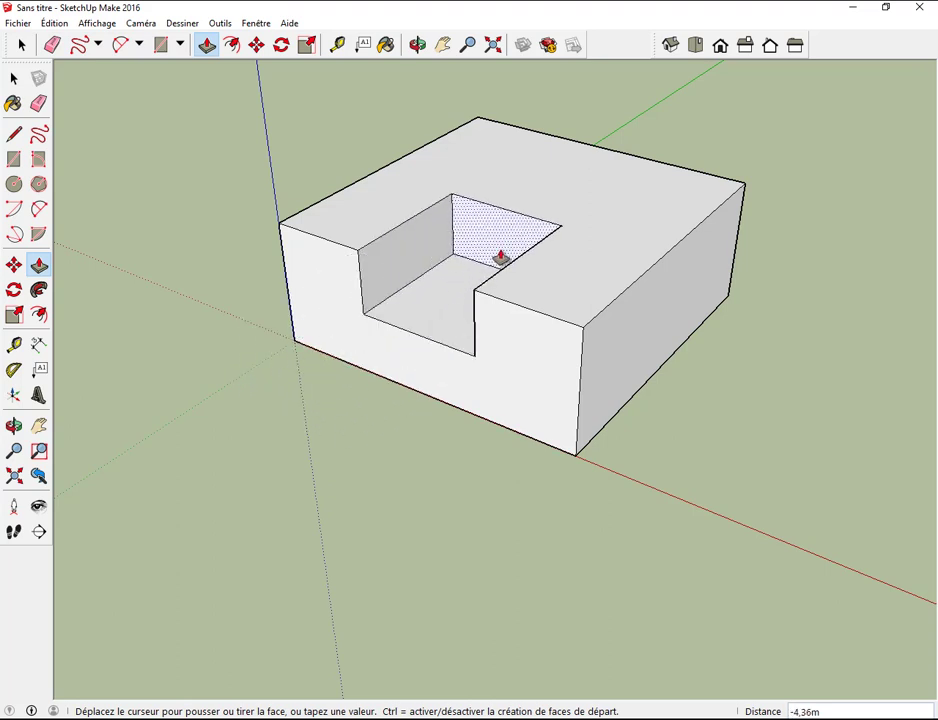
left_click(500, 257)
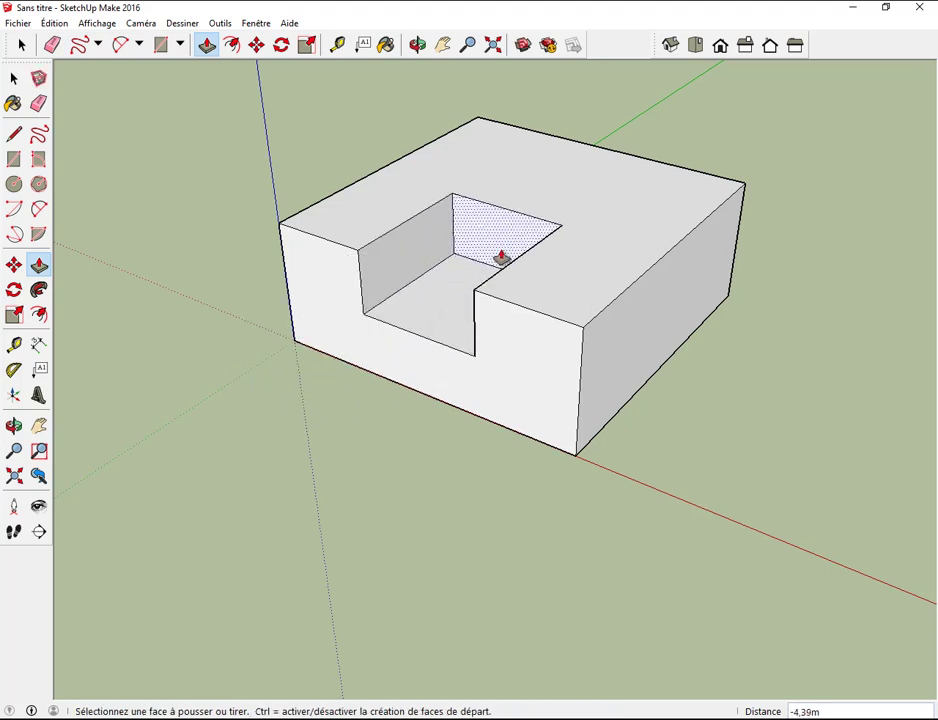
left_click(181, 45)
Step: Draw a 1.13 m-radius circle on the right face and pull it out 3.21 m into a cylinder
left_click(181, 105)
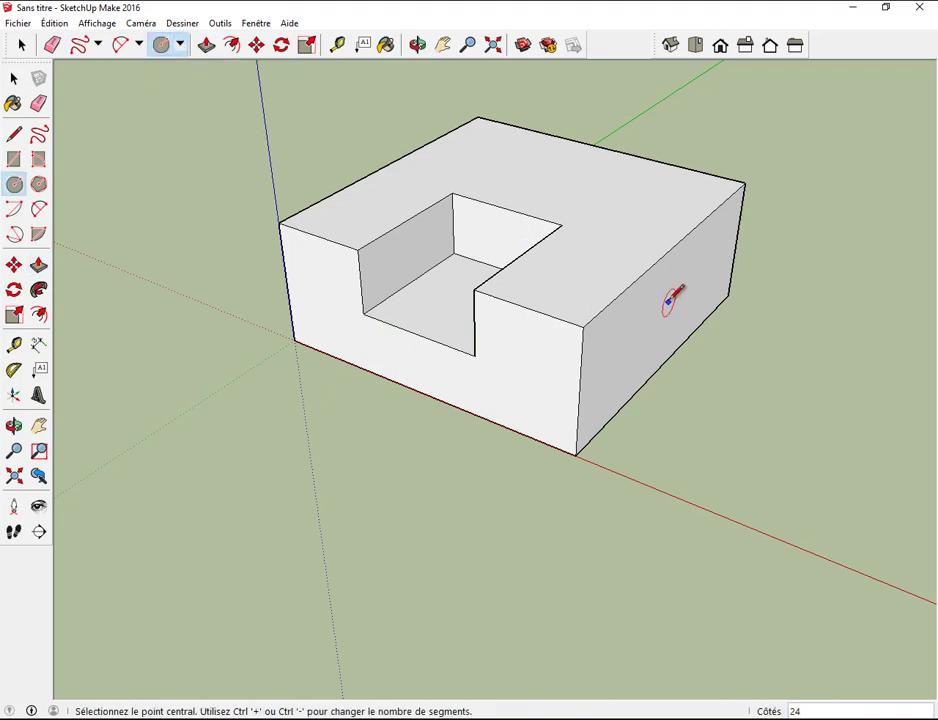
left_click(666, 316)
left_click(670, 284)
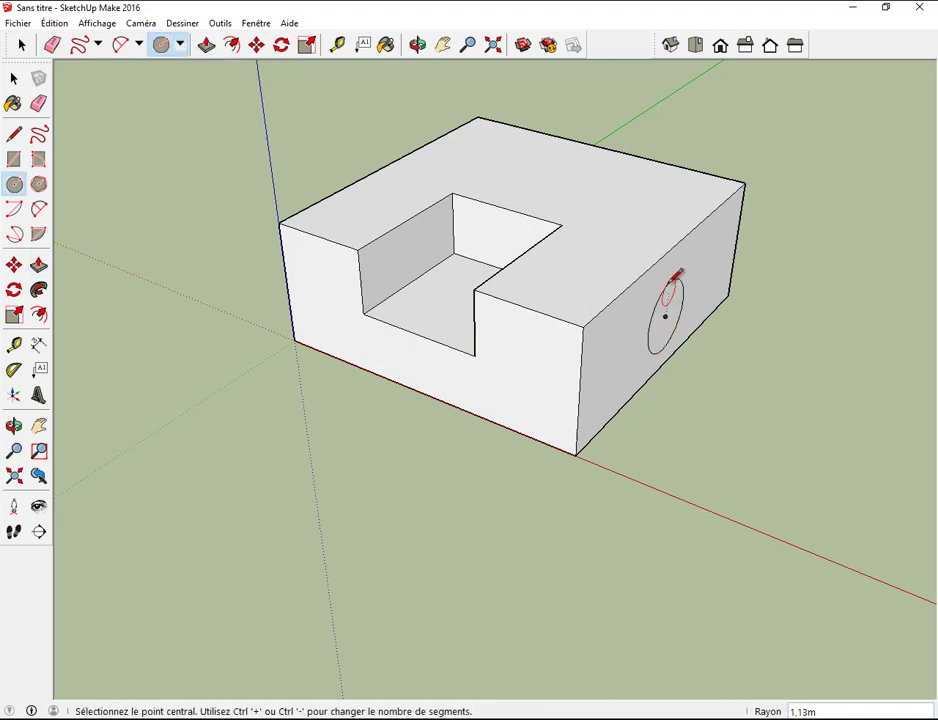
left_click(206, 45)
left_click(666, 317)
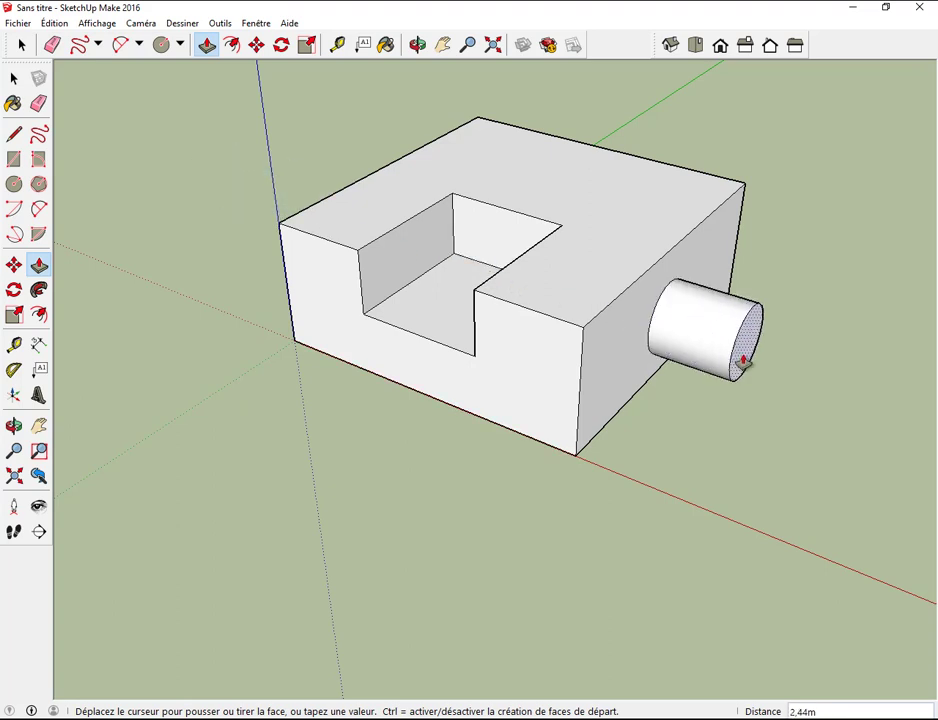
left_click(768, 371)
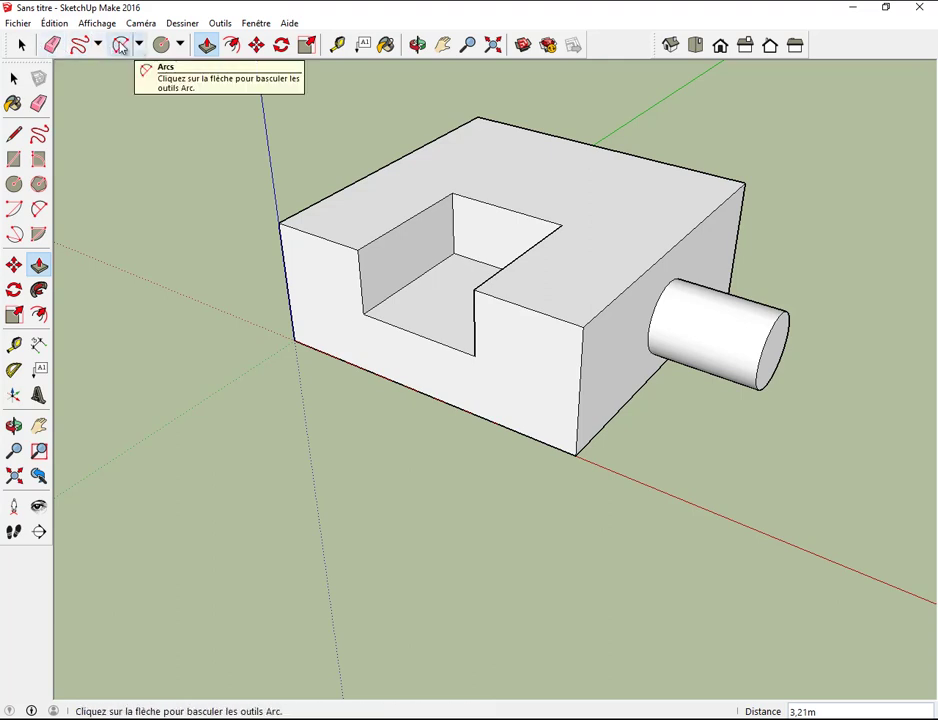
Step: Chamfer the front-right corner by pushing a diagonal-cut top triangle down 4,00m
left_click(100, 46)
left_click(102, 65)
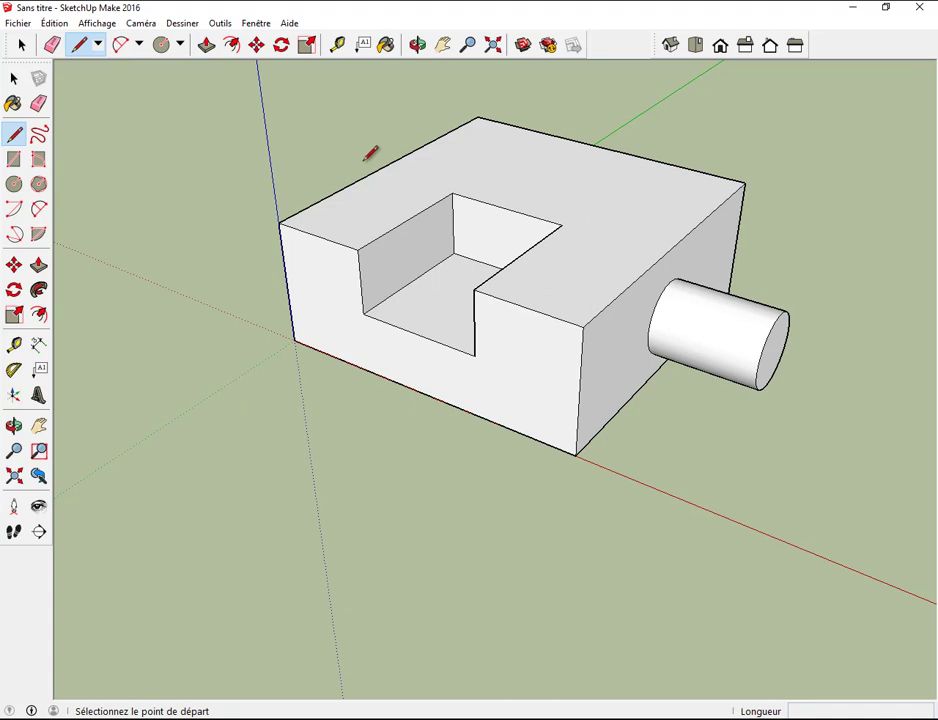
left_click(528, 306)
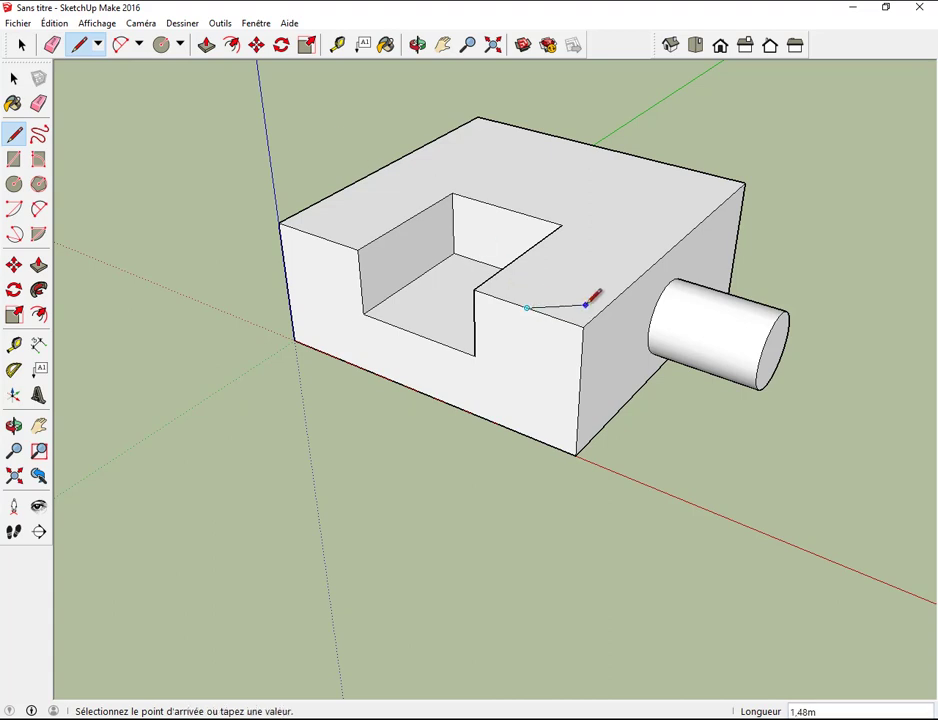
left_click(617, 297)
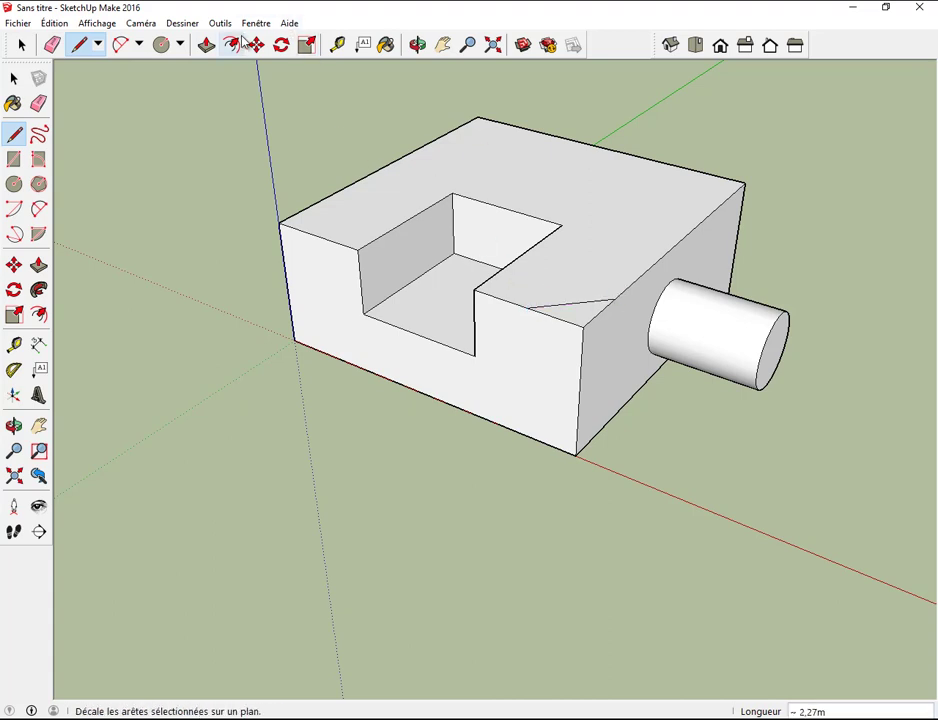
left_click(206, 44)
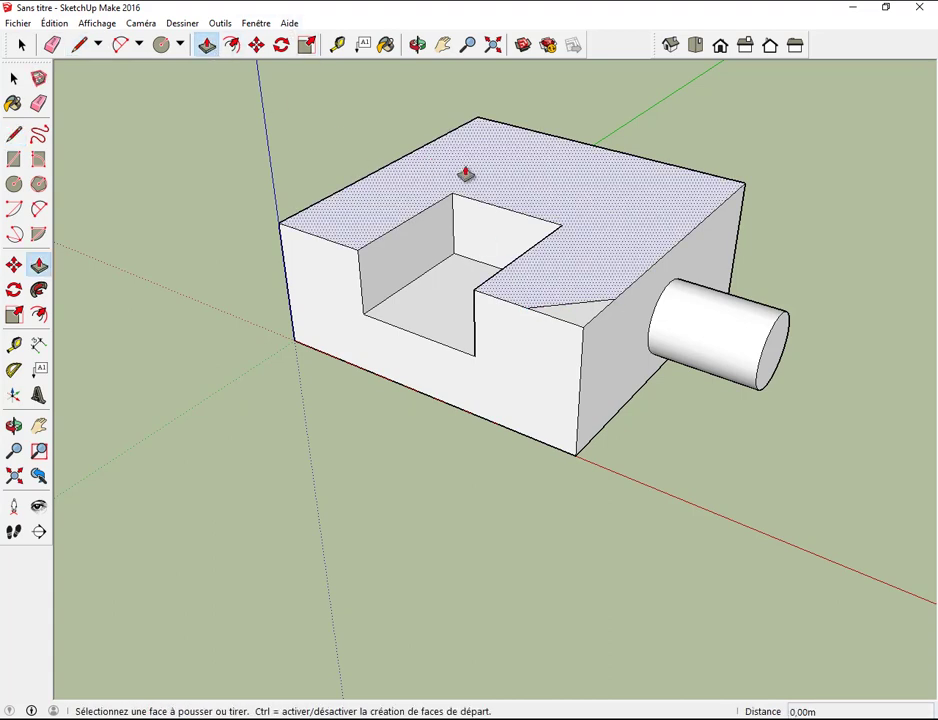
left_click(563, 317)
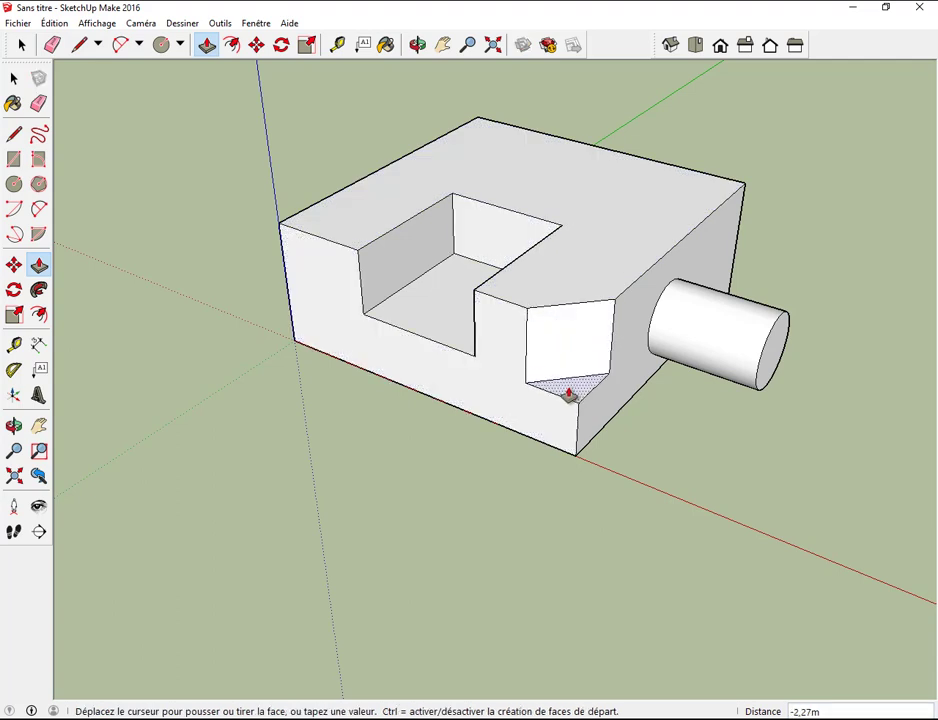
left_click(583, 444)
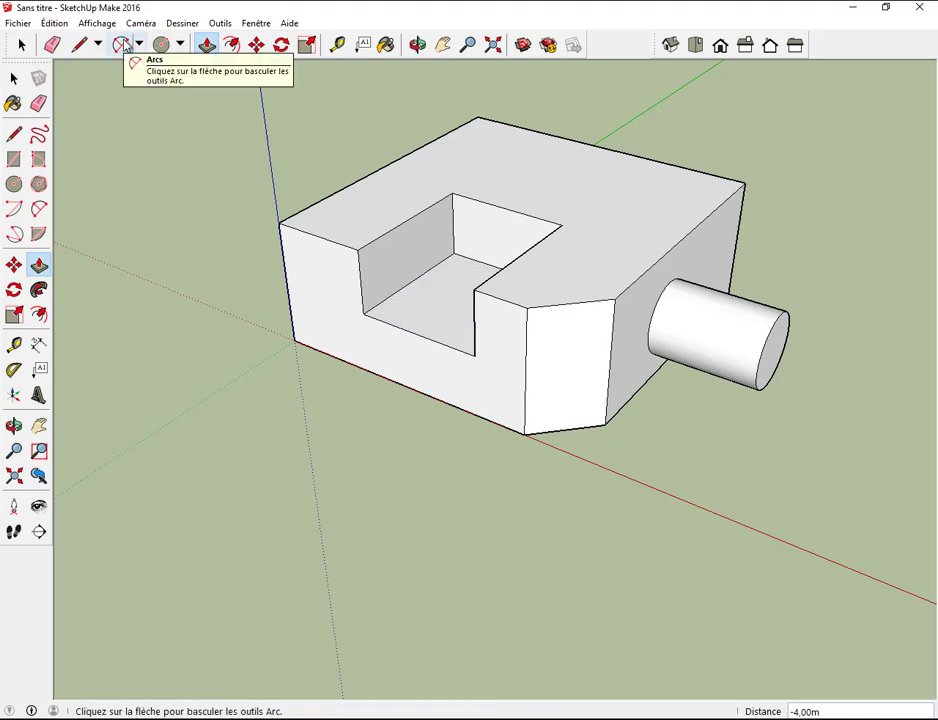
Step: Round the front-left corner by pushing the piece outside a top arc down 4,00m
left_click(122, 45)
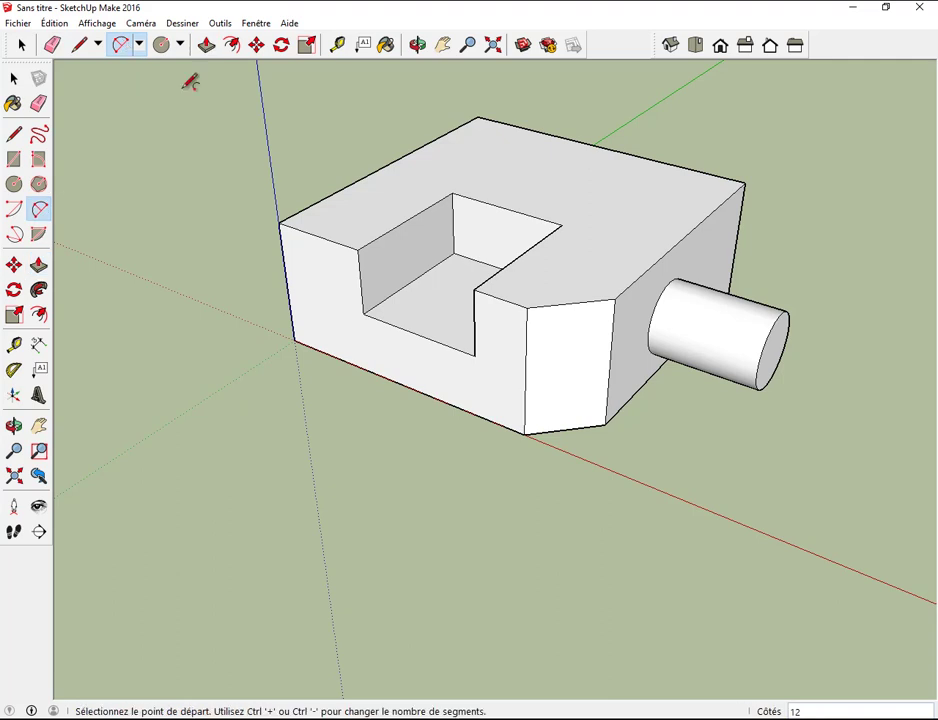
left_click(324, 198)
left_click(343, 242)
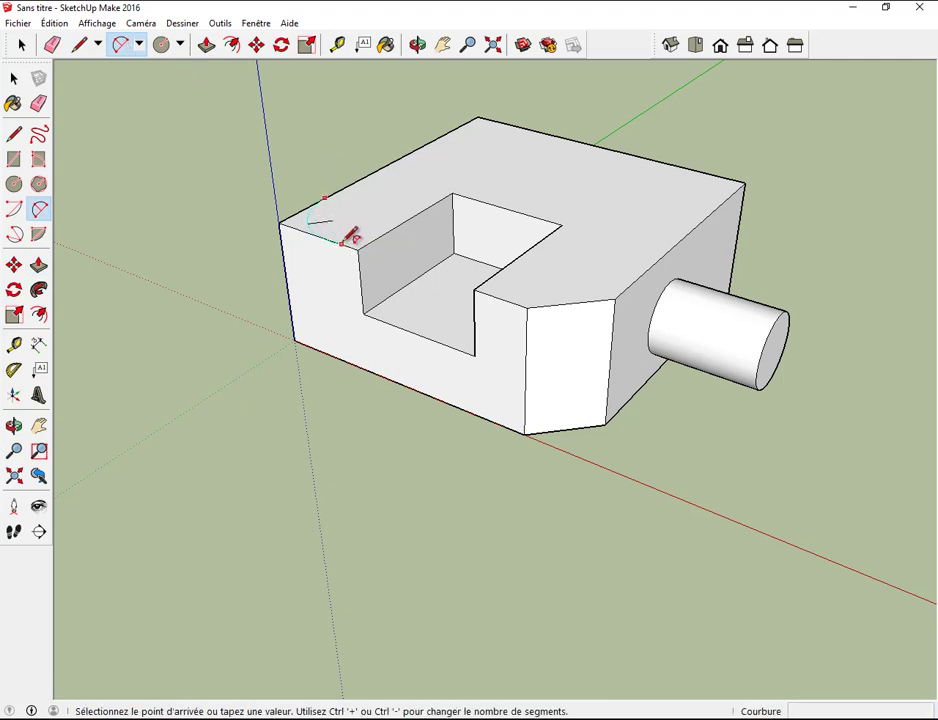
left_click(349, 238)
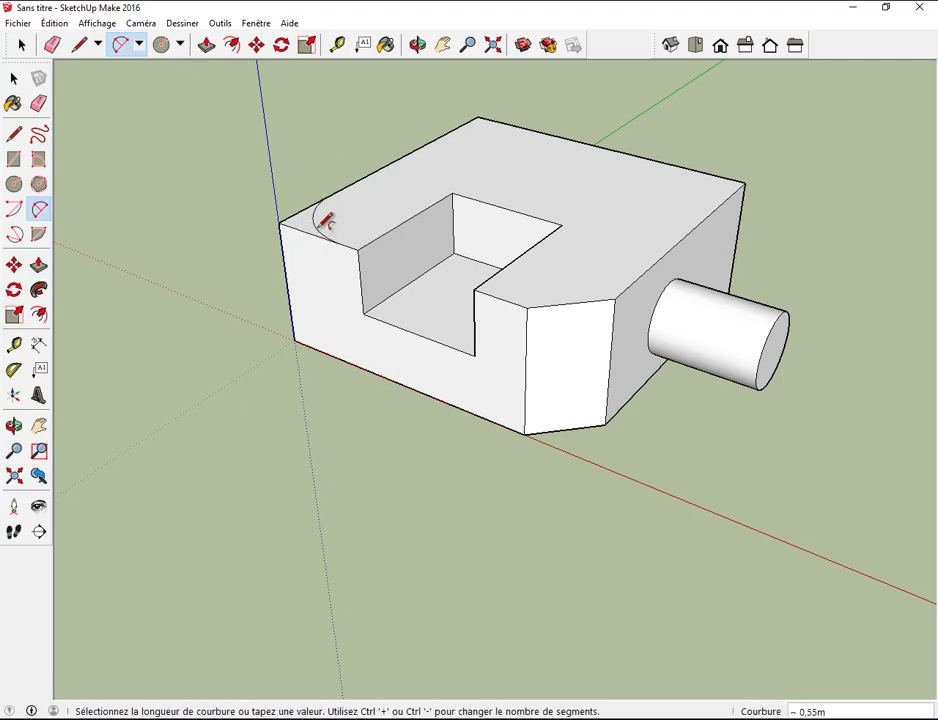
left_click(326, 221)
left_click(206, 44)
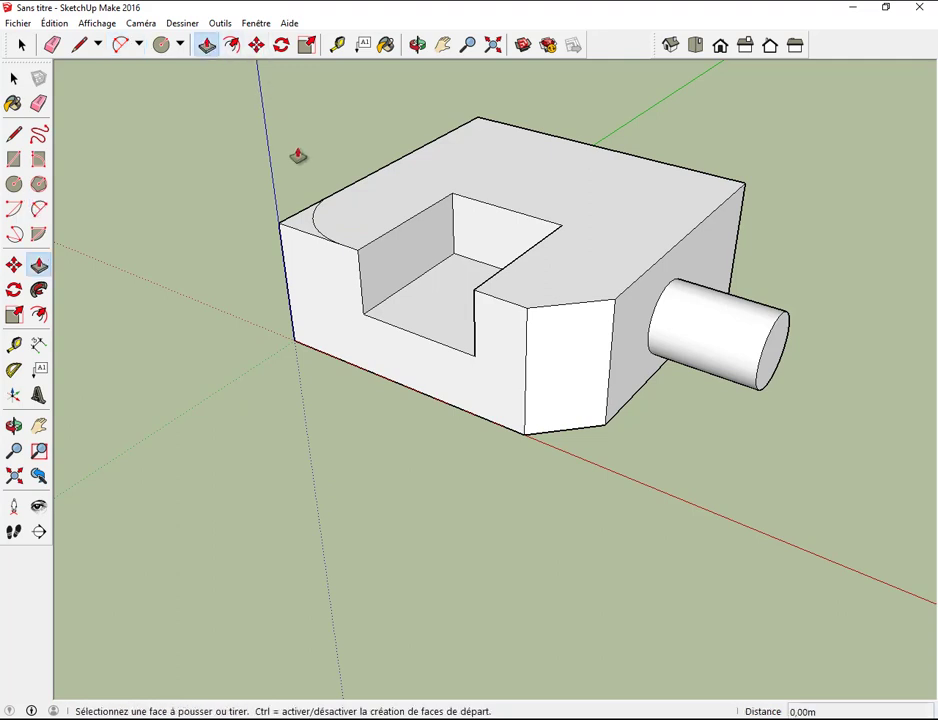
left_click(306, 221)
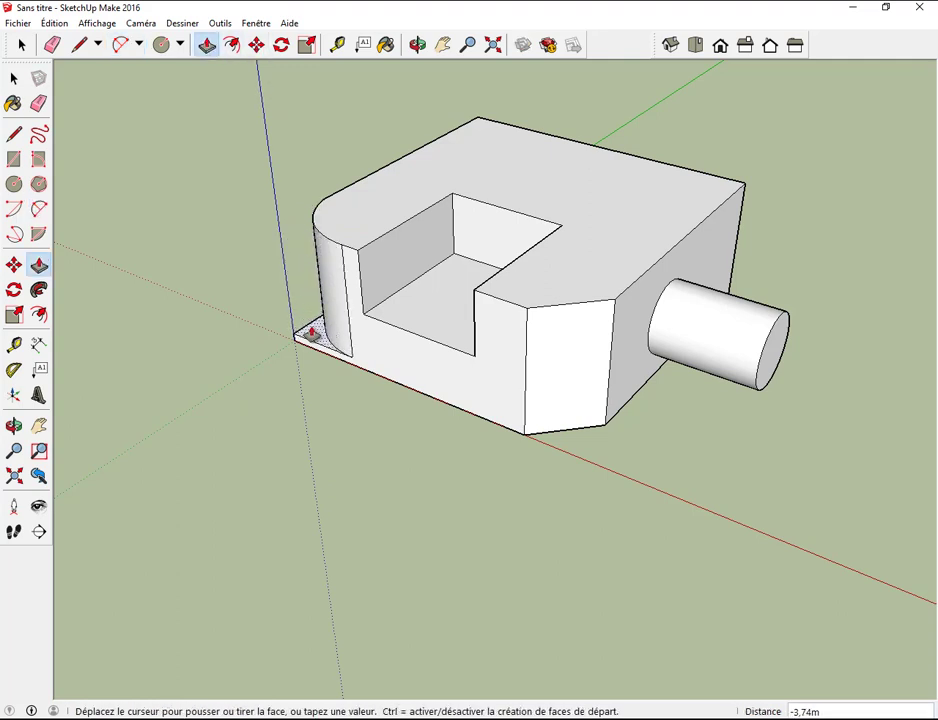
left_click(311, 333)
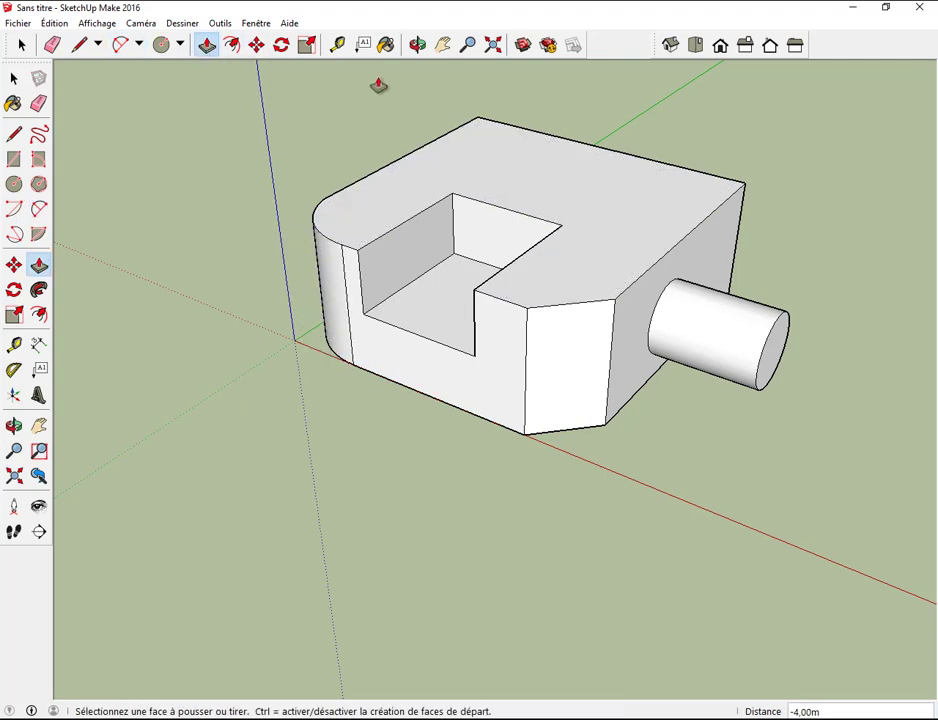
left_click(284, 48)
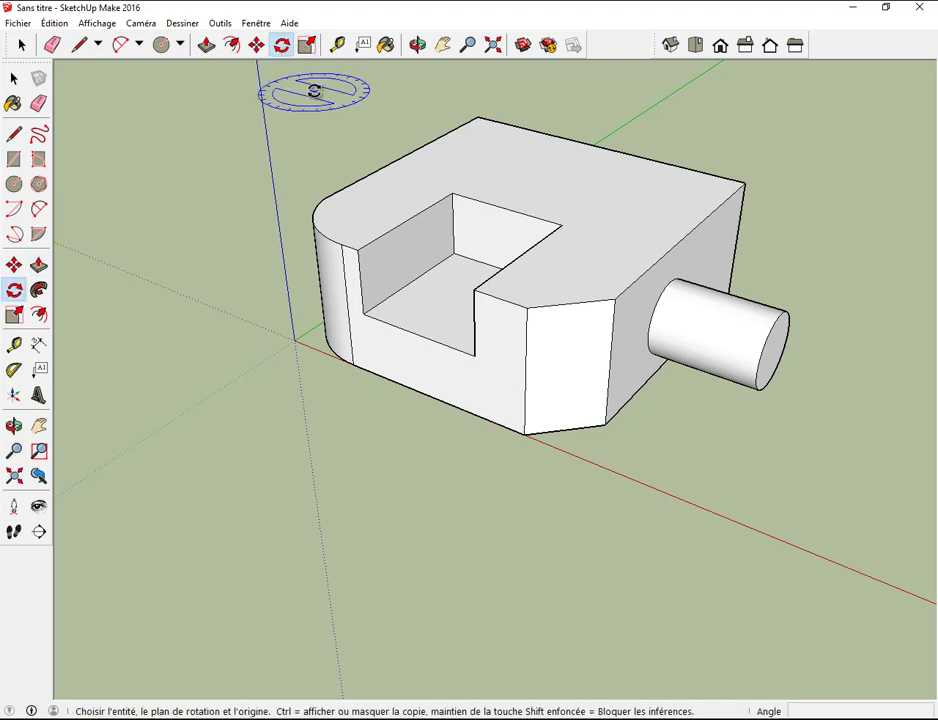
Step: Orbit the model so its back face points toward the viewer
left_click(419, 48)
mouse_move(383, 130)
left_mouse_down()
mouse_move(482, 188)
mouse_move(585, 158)
mouse_move(689, 209)
mouse_move(387, 159)
mouse_move(601, 224)
mouse_move(760, 217)
mouse_move(331, 199)
mouse_move(549, 255)
mouse_move(468, 298)
mouse_move(470, 285)
left_mouse_up()
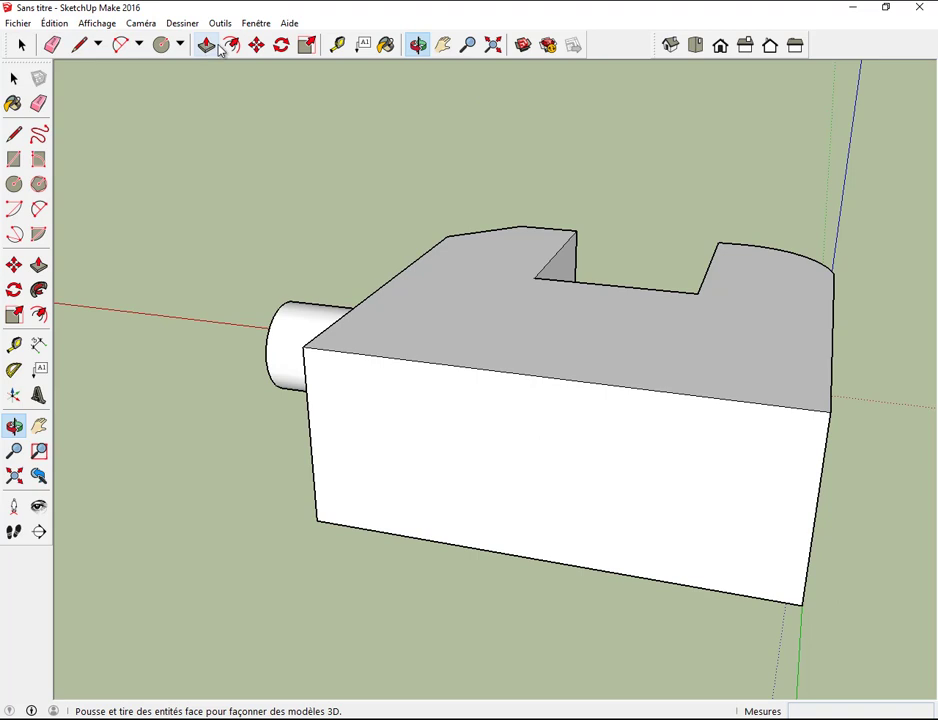
Step: Push a small rectangle from the back top edge's midpoint 5,61m in to form a slot
left_click(181, 45)
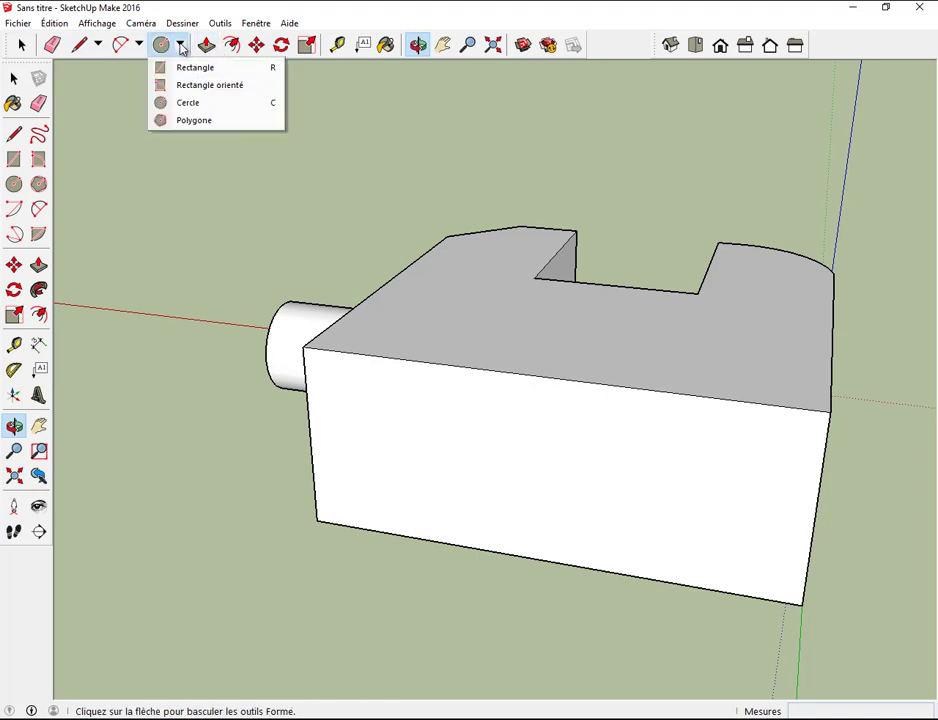
left_click(196, 69)
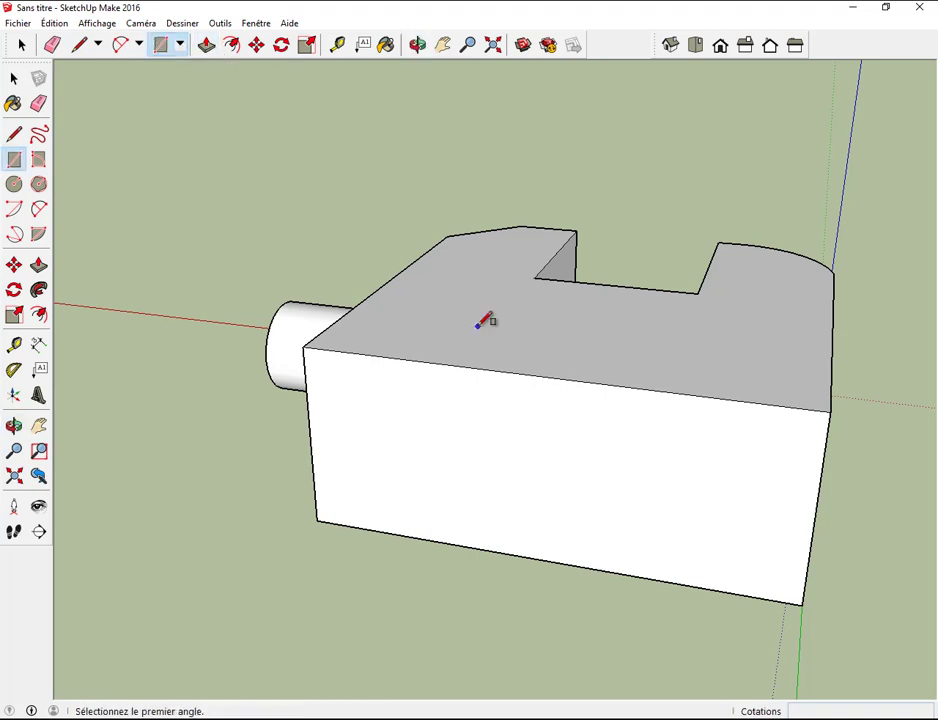
left_click(547, 378)
left_click(609, 436)
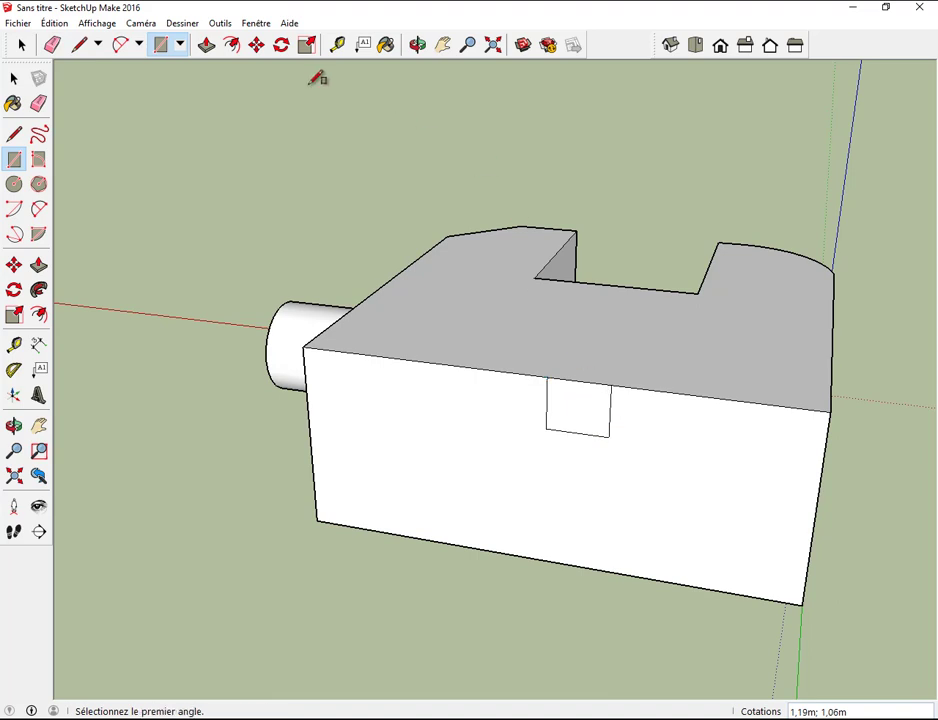
left_click(206, 46)
left_click(570, 410)
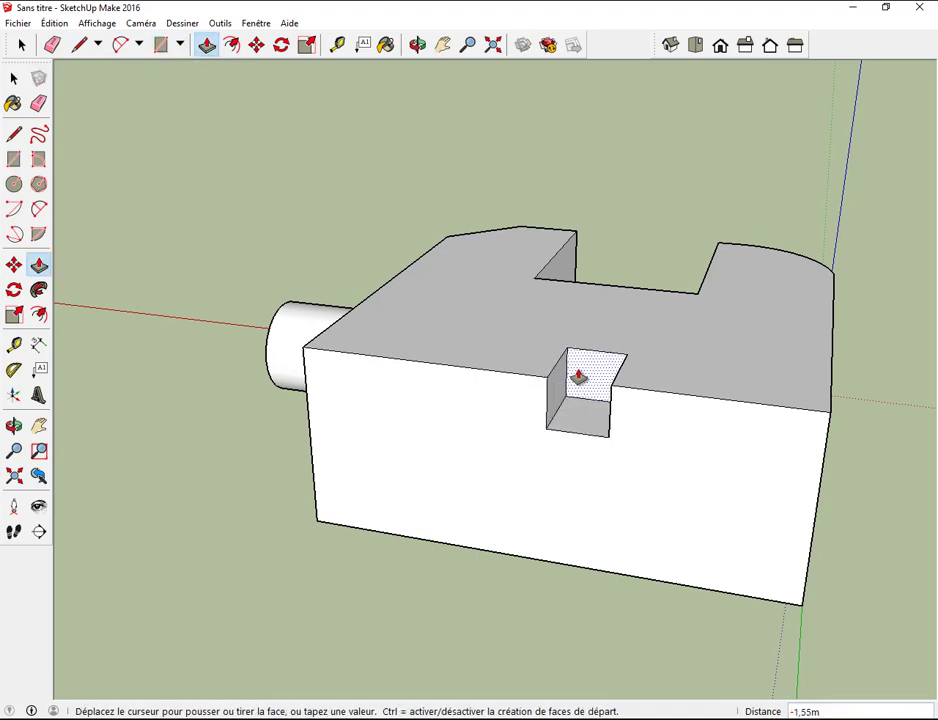
left_click(618, 307)
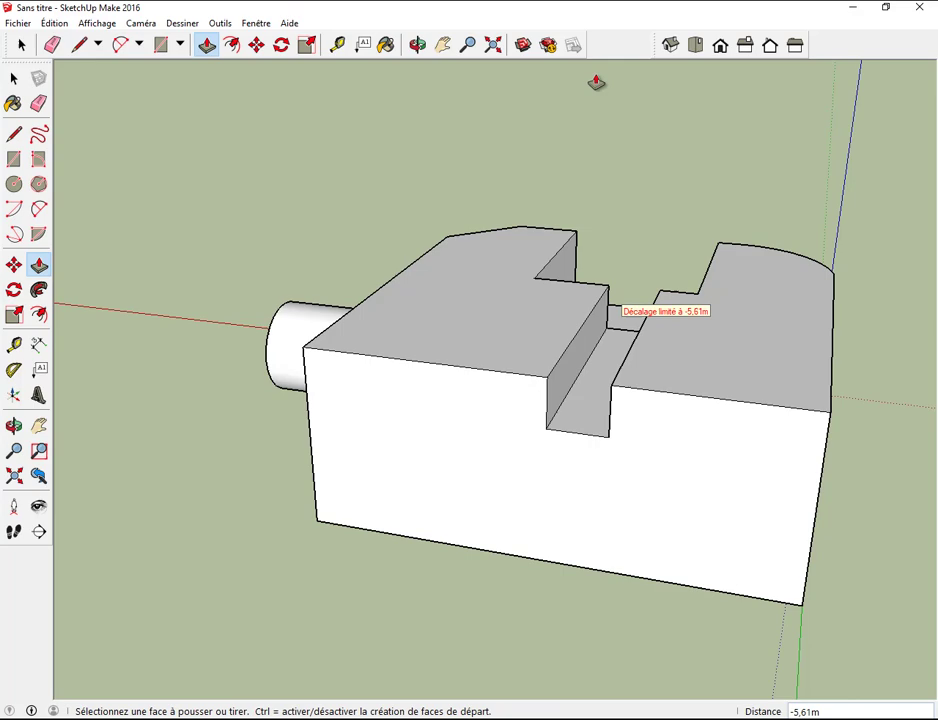
Step: Orbit over the top back round to the front of the box
left_click(415, 45)
mouse_move(628, 184)
left_mouse_down()
mouse_move(620, 218)
mouse_move(641, 165)
mouse_move(415, 201)
mouse_move(385, 186)
left_mouse_up()
mouse_move(662, 186)
left_mouse_down()
mouse_move(447, 211)
mouse_move(503, 186)
mouse_move(593, 218)
mouse_move(496, 213)
mouse_move(490, 196)
left_mouse_up()
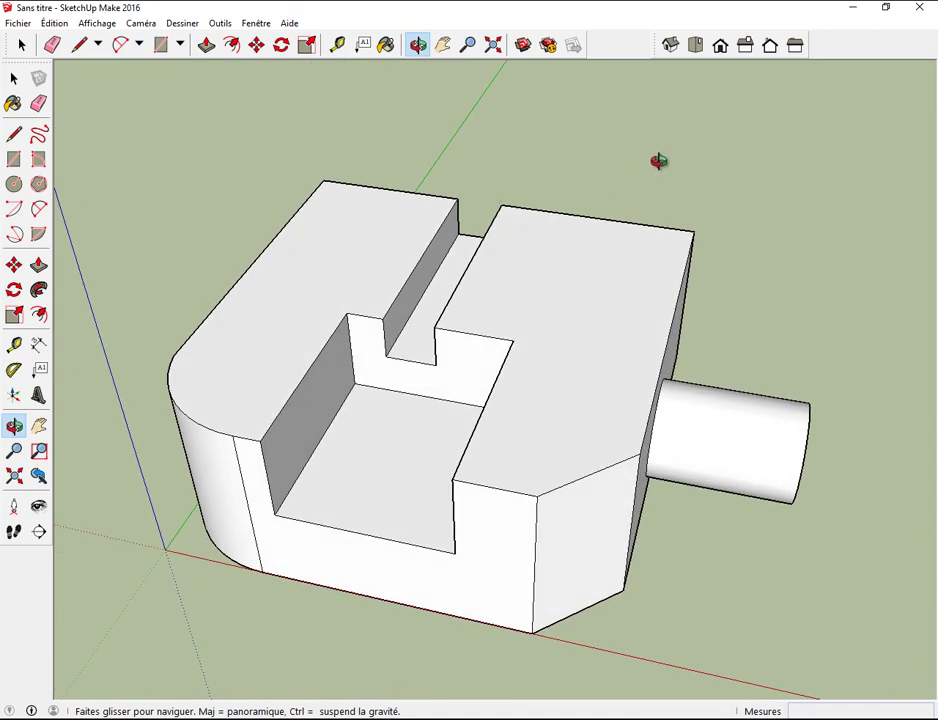
Step: Undo the last two modelling steps, then redo both of them
key("ctrl+z")
key("ctrl+z")
key("ctrl+z")
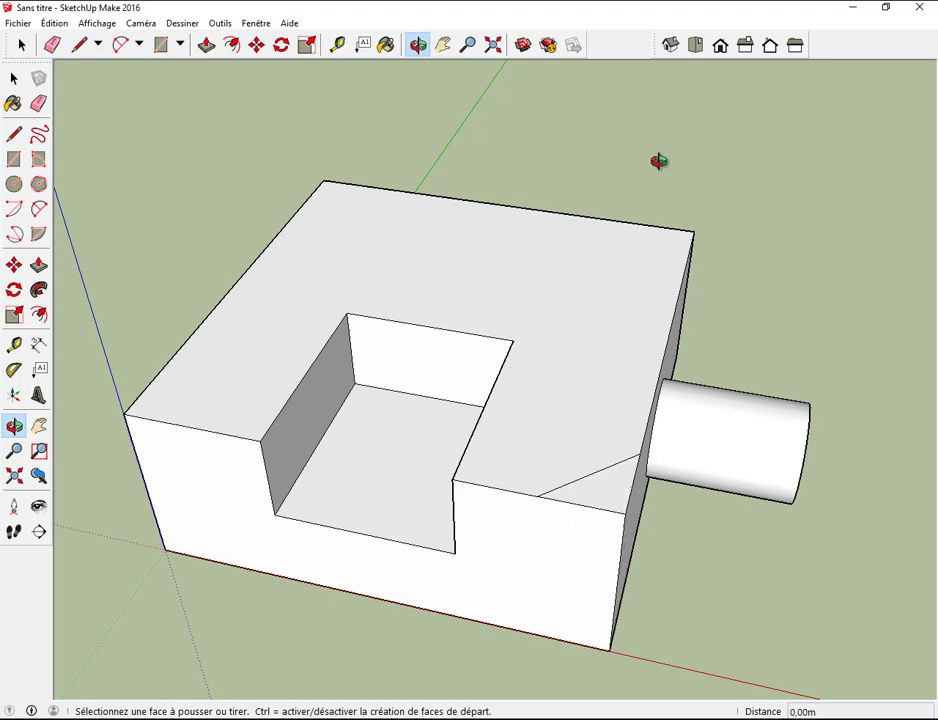
key("ctrl+z")
key("ctrl+z")
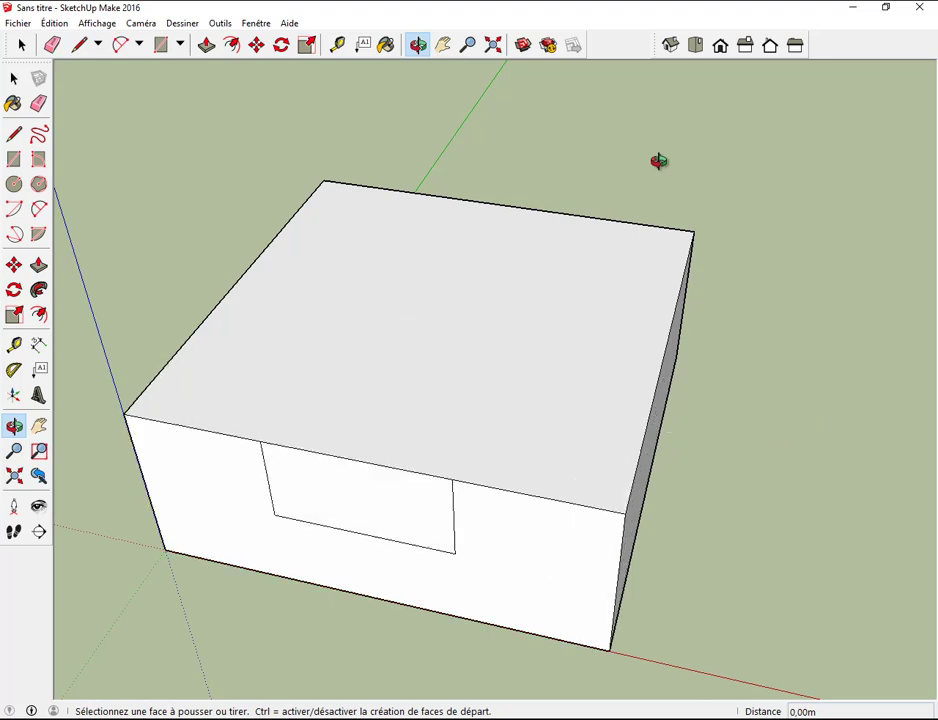
key("ctrl+y")
key("ctrl+y")
key("ctrl+y")
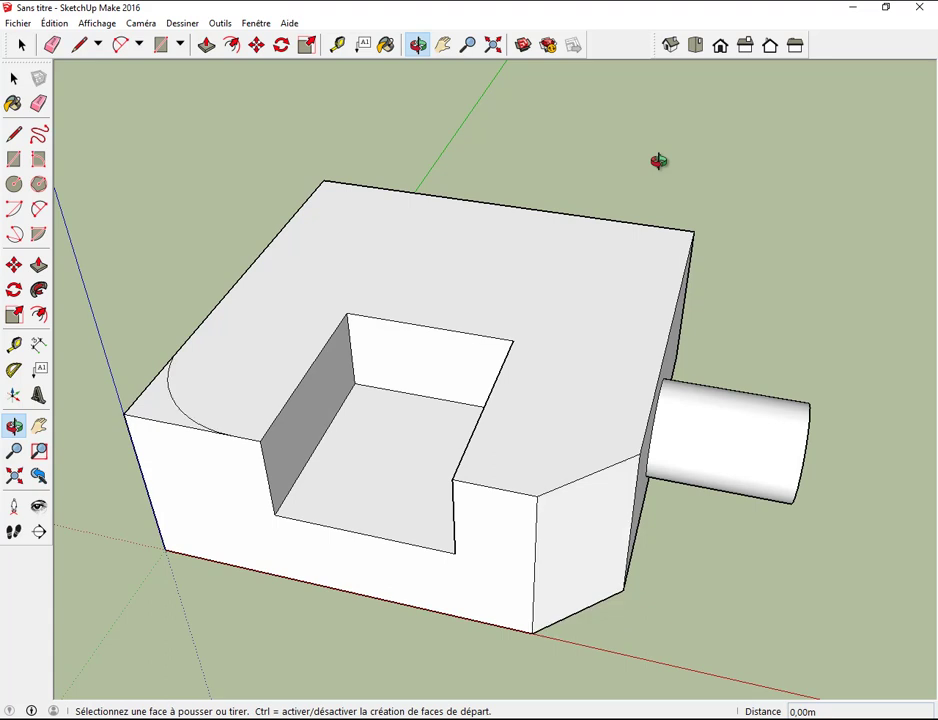
key("ctrl+y")
key("ctrl+y")
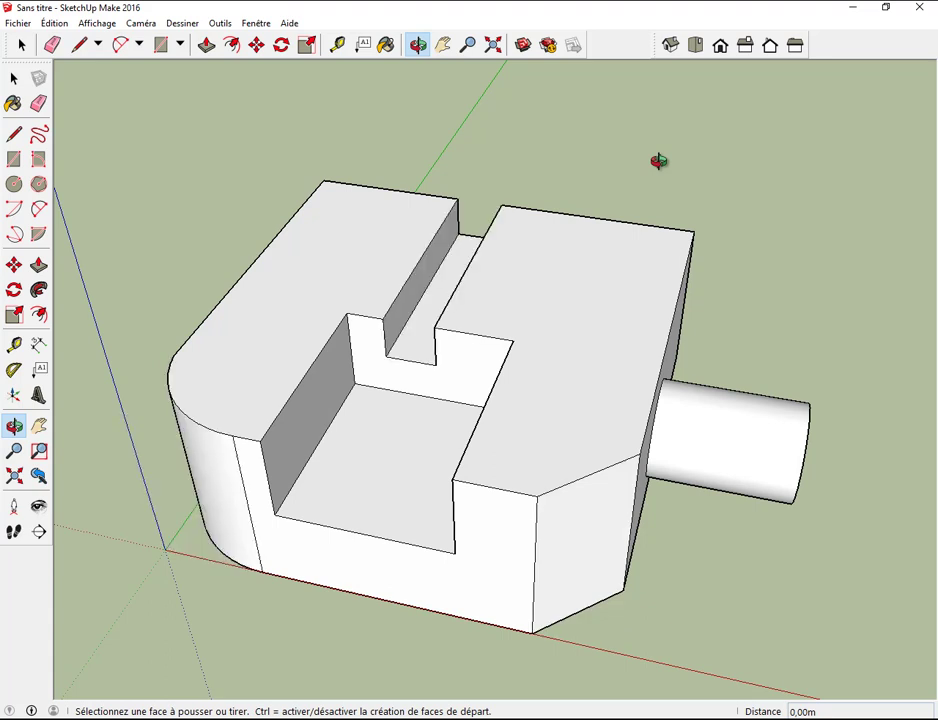